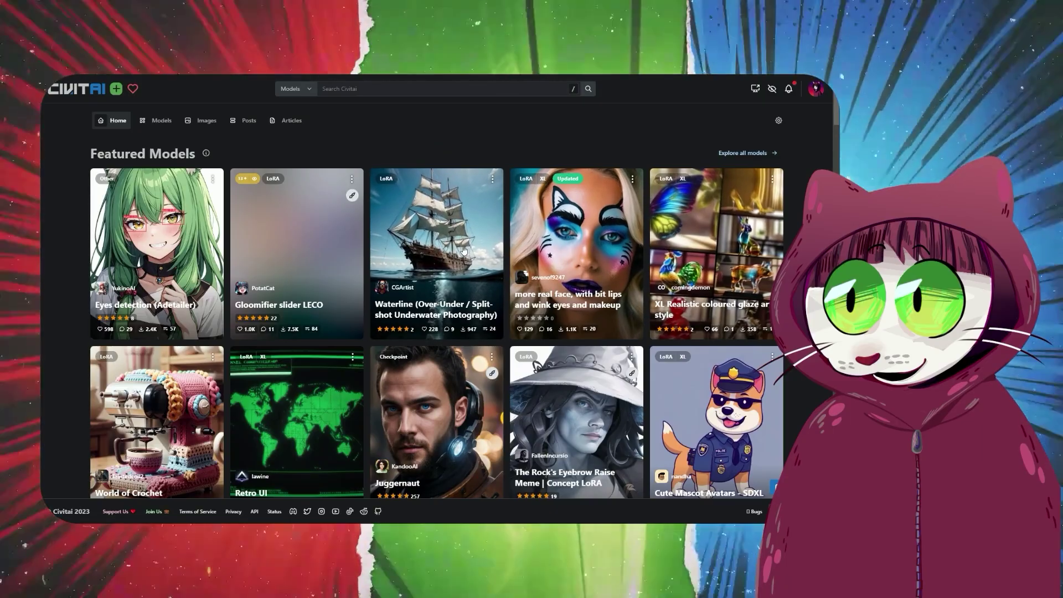
- Scroll down the Civitai home page's featured models toward RealVisXL V2.0
scroll(464, 253, down, 3)
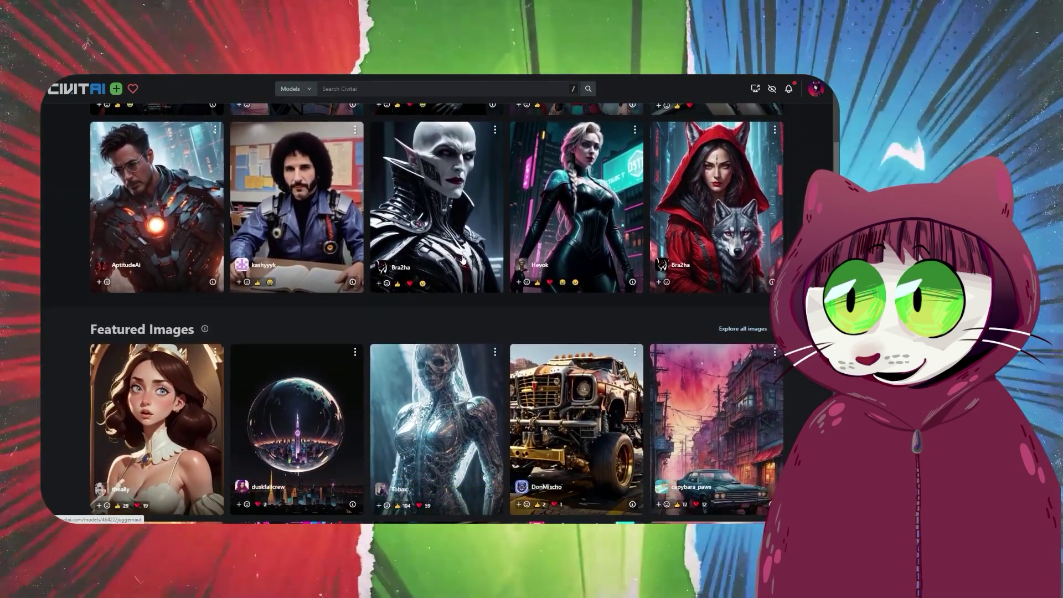
scroll(463, 259, down, 5)
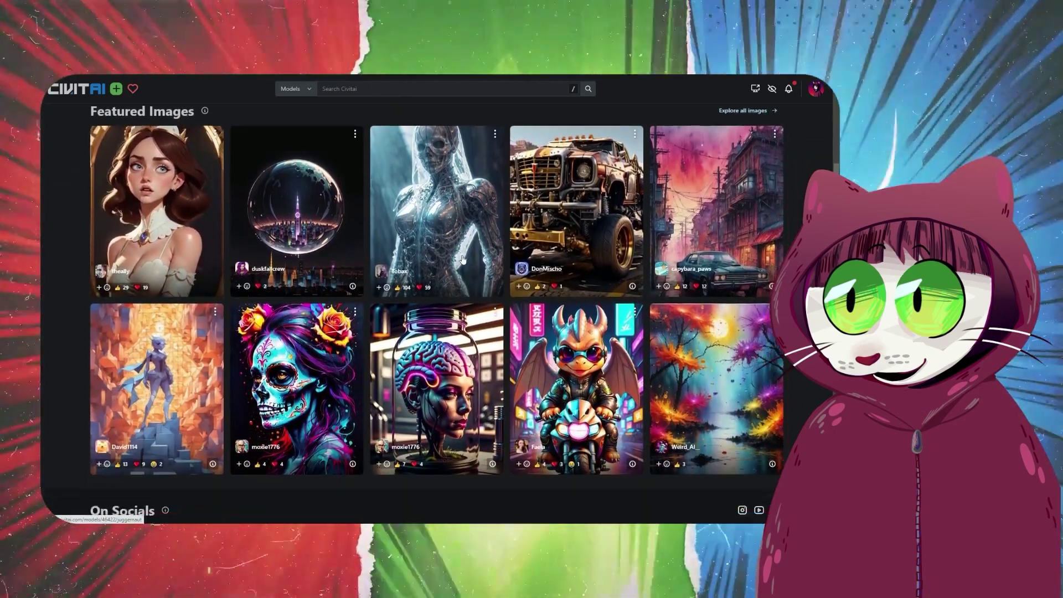
scroll(463, 259, down, 5)
scroll(463, 259, down, 5)
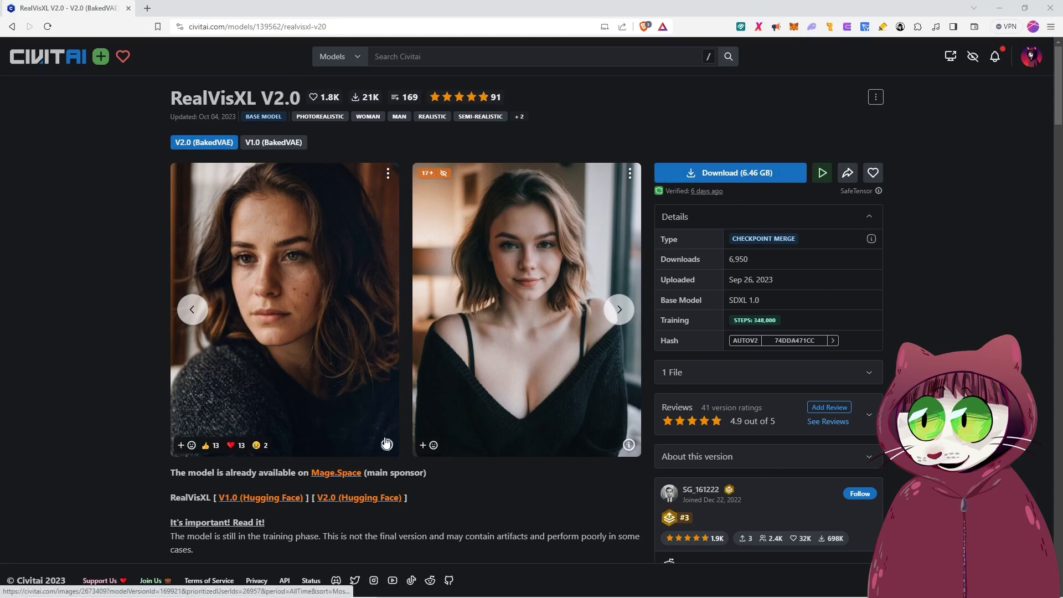
click(386, 443)
click(148, 350)
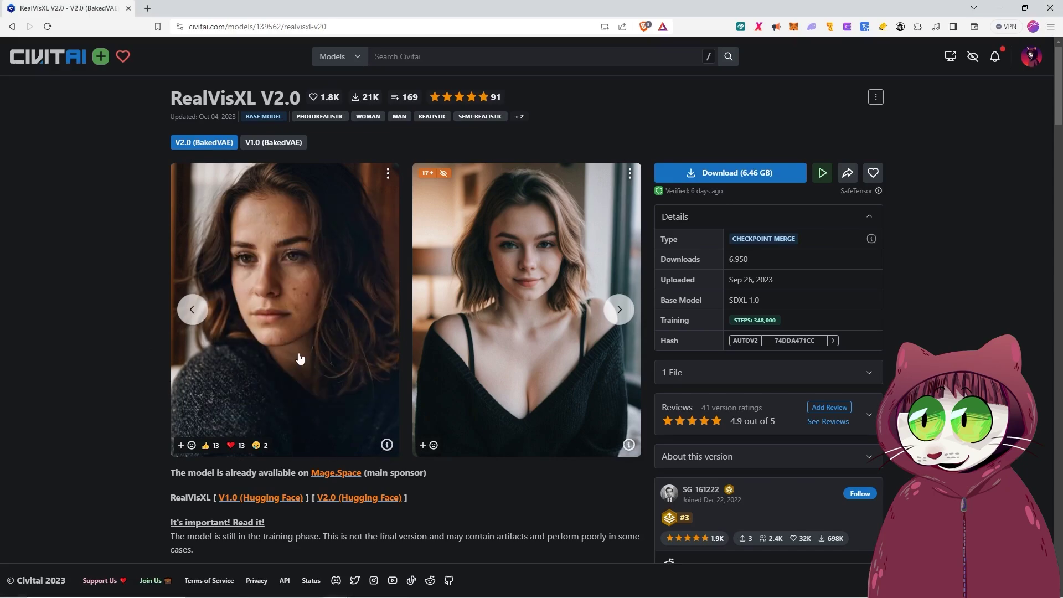
click(299, 359)
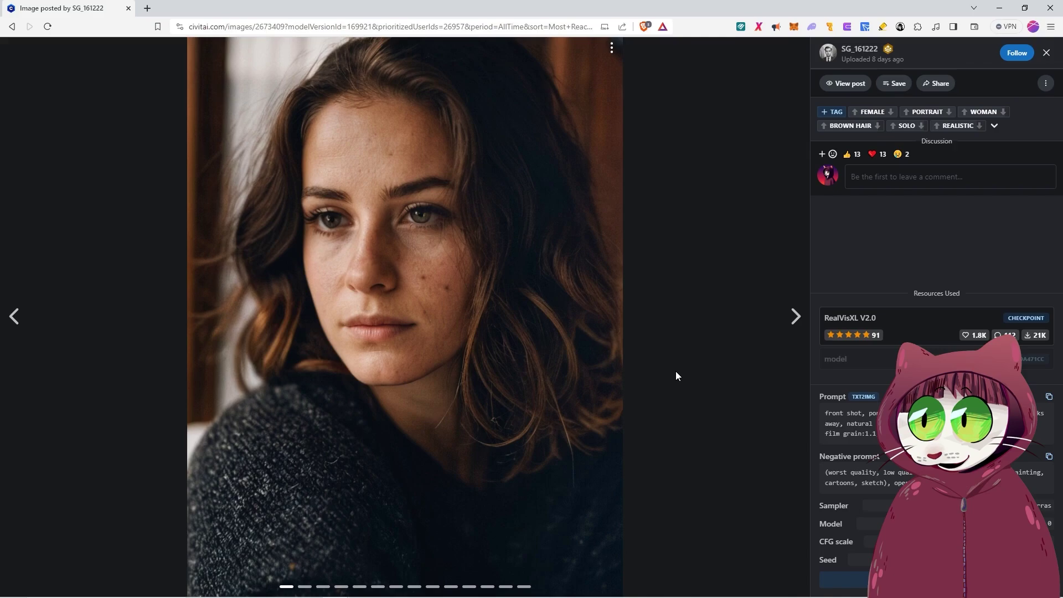
click(796, 316)
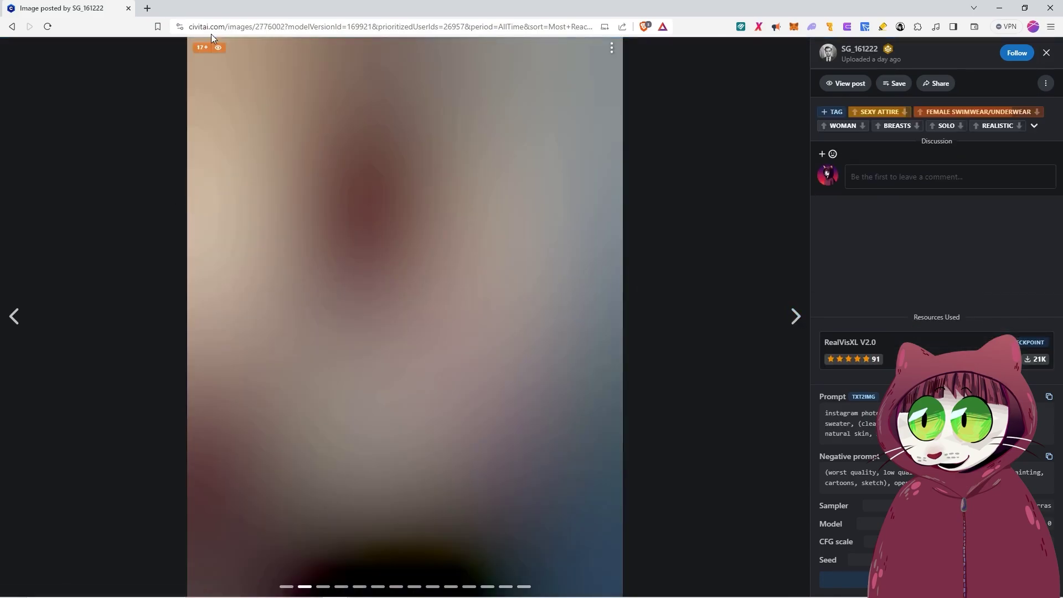
click(220, 49)
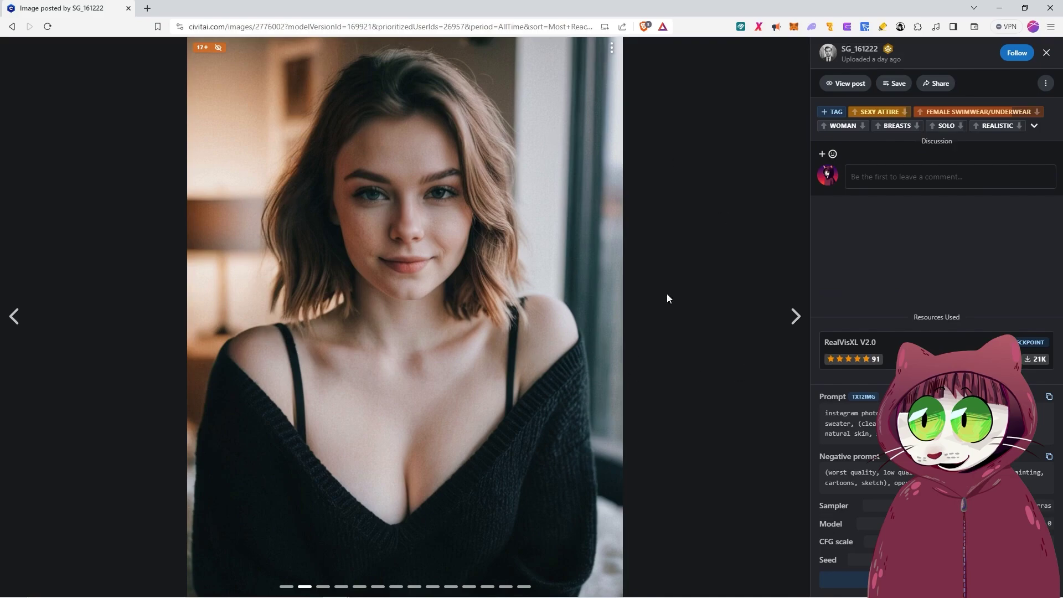
click(795, 320)
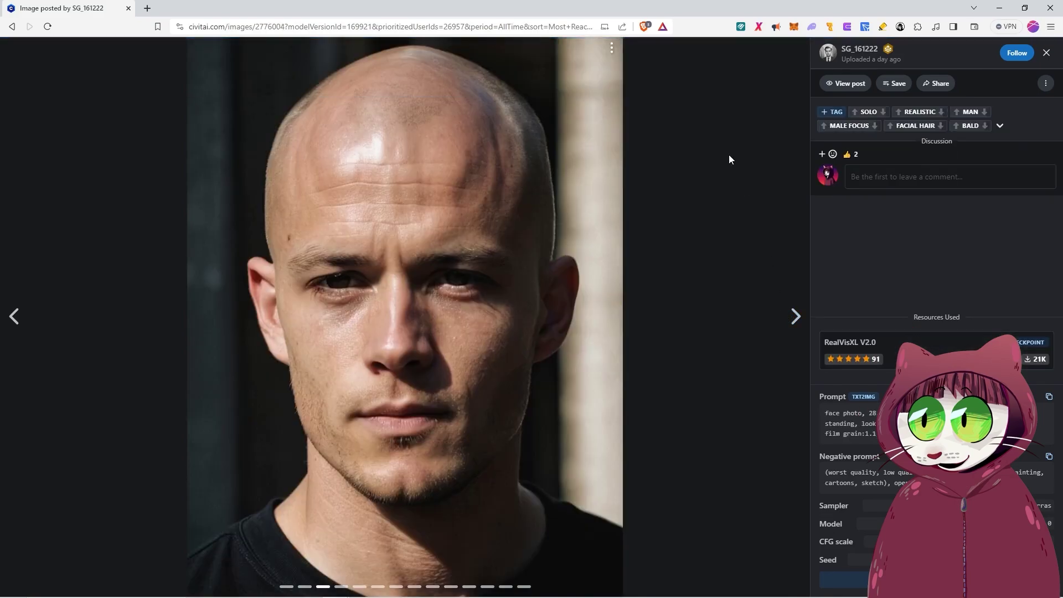
click(795, 320)
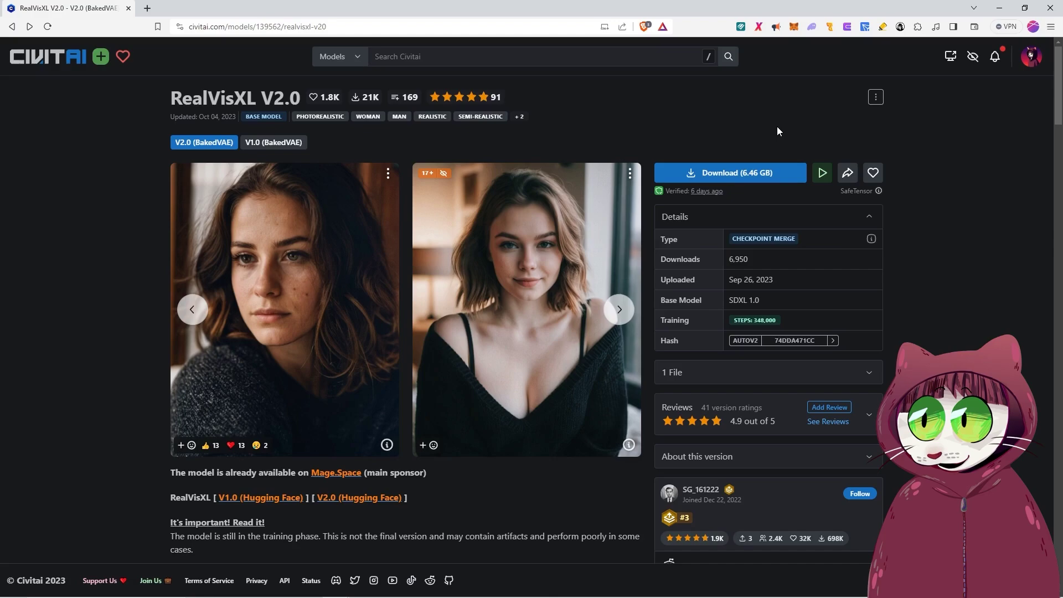
- Expand the RealVisXL V2.0 description and read its recommended settings and merged models
scroll(777, 132, down, 3)
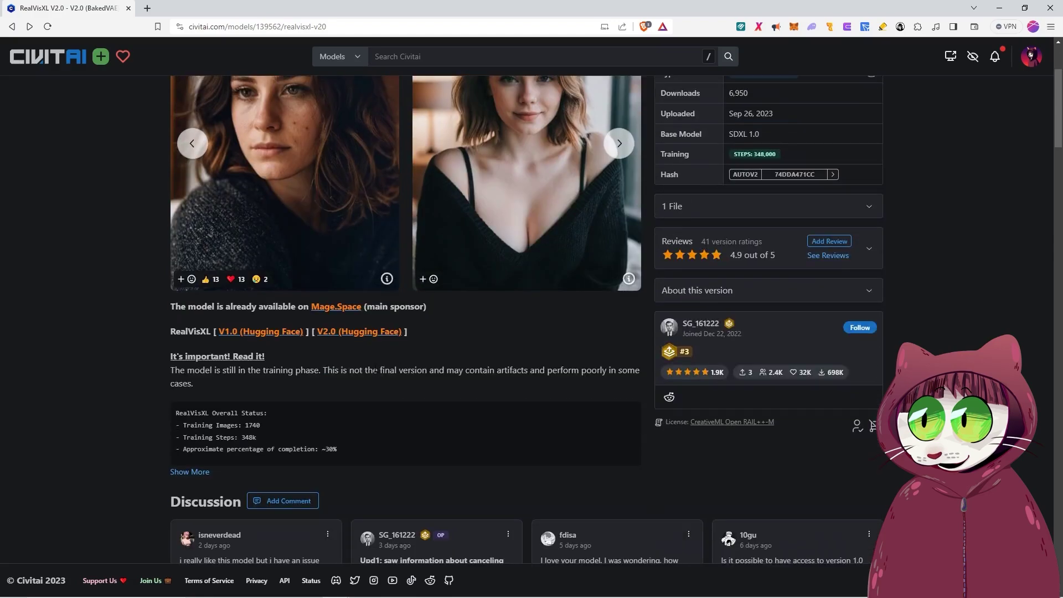
click(184, 474)
scroll(579, 280, down, 10)
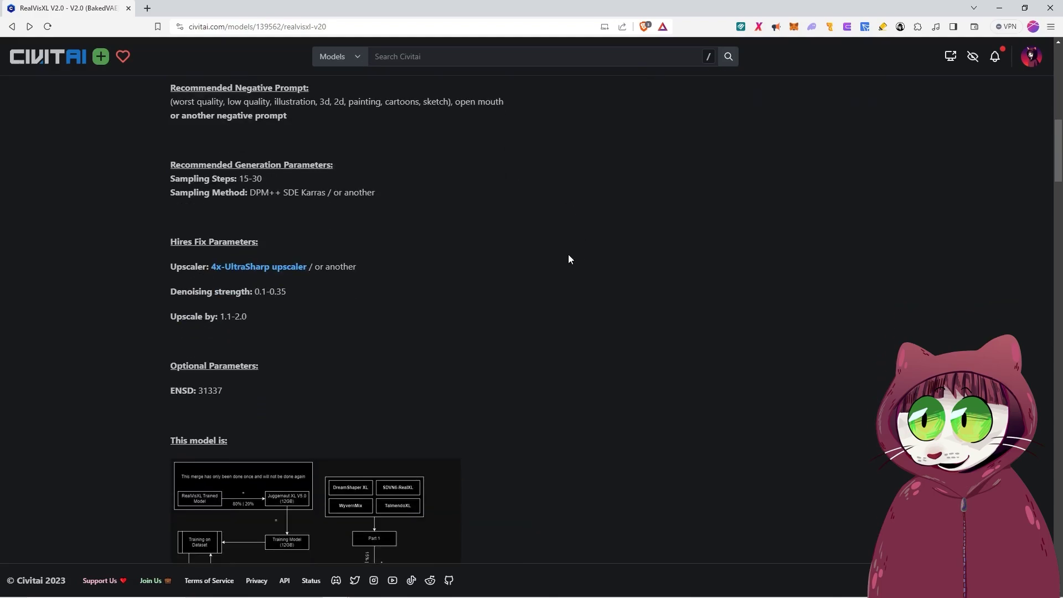
scroll(569, 258, down, 10)
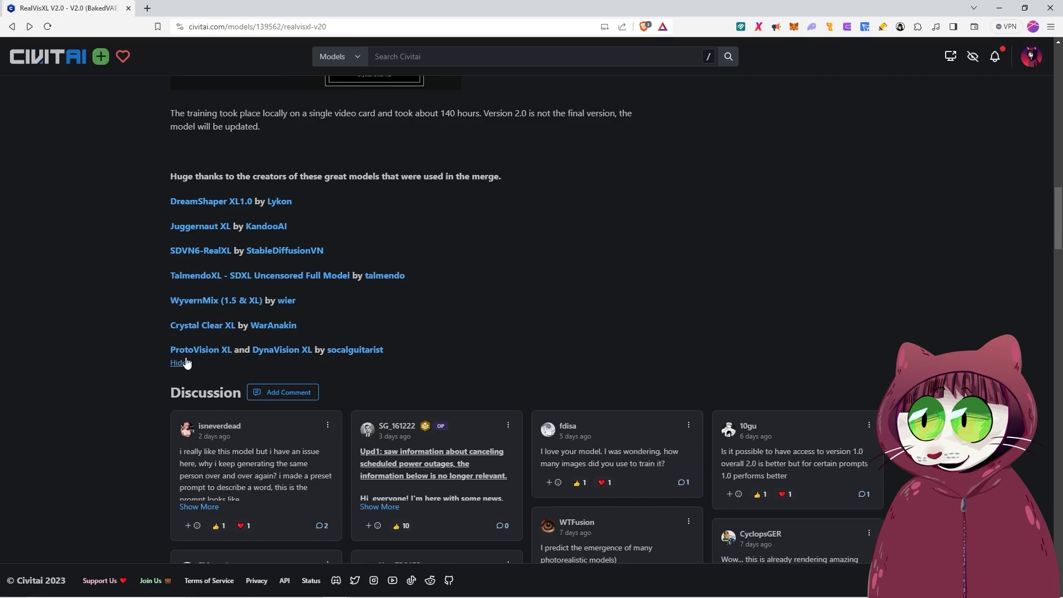
scroll(294, 462, up, 20)
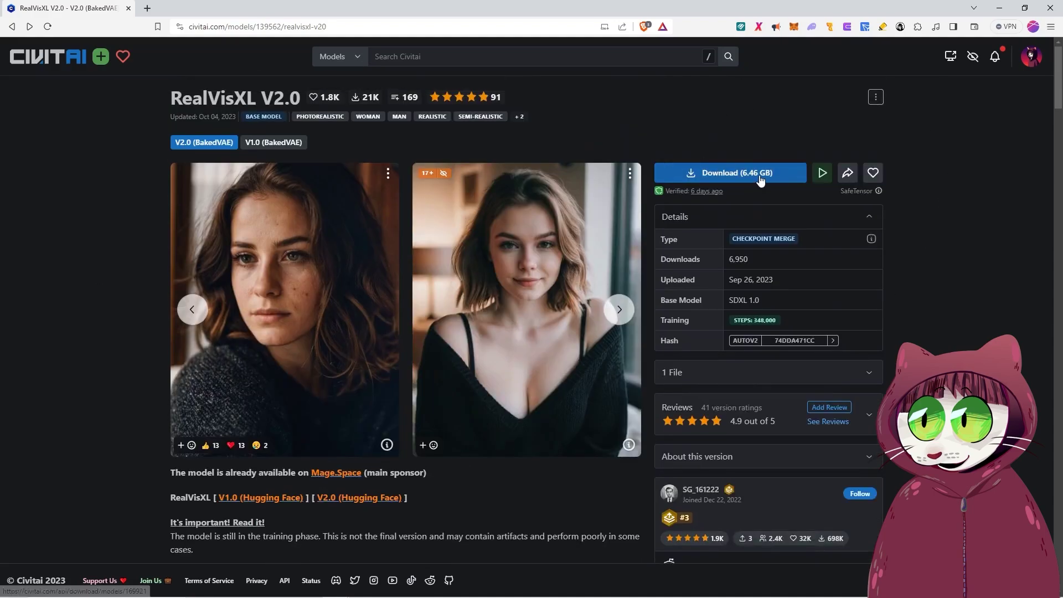
- Start the RealVisXL V2.0 download and browse to Fooocus\models\checkpoints in Save As
click(761, 180)
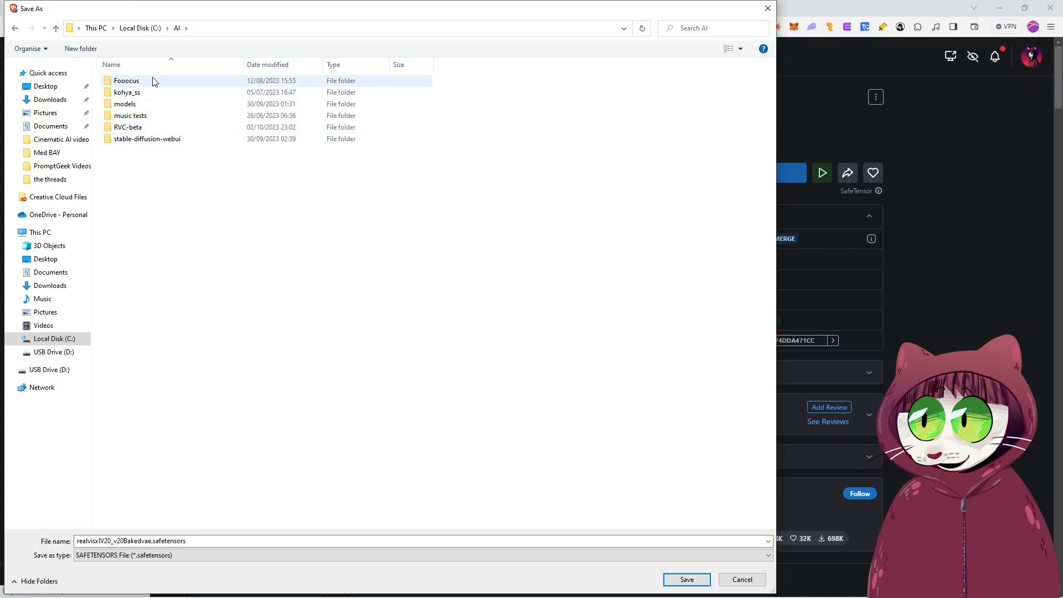
double_click(116, 82)
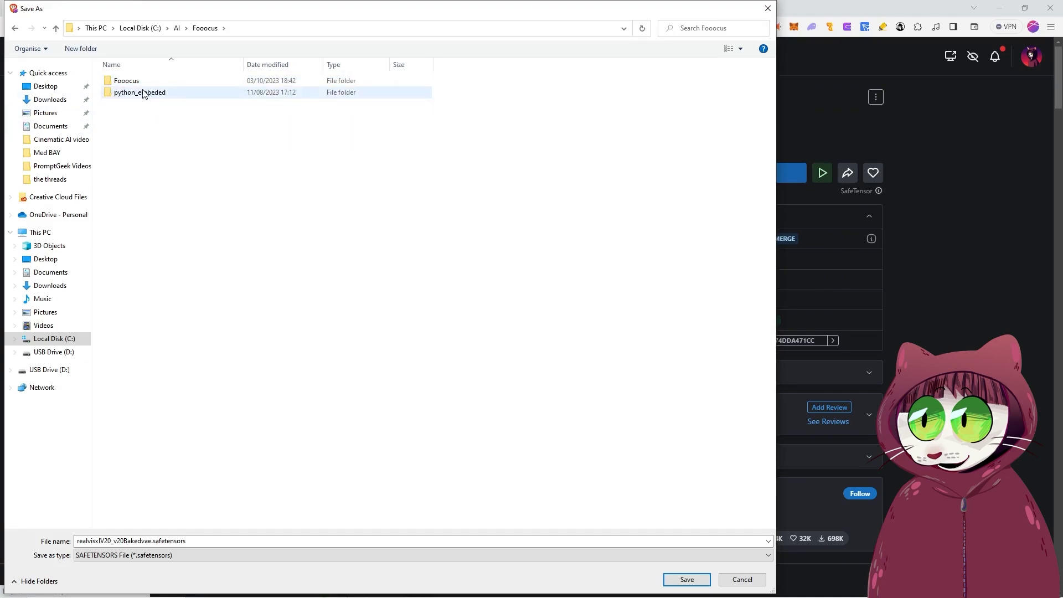
click(133, 83)
double_click(133, 83)
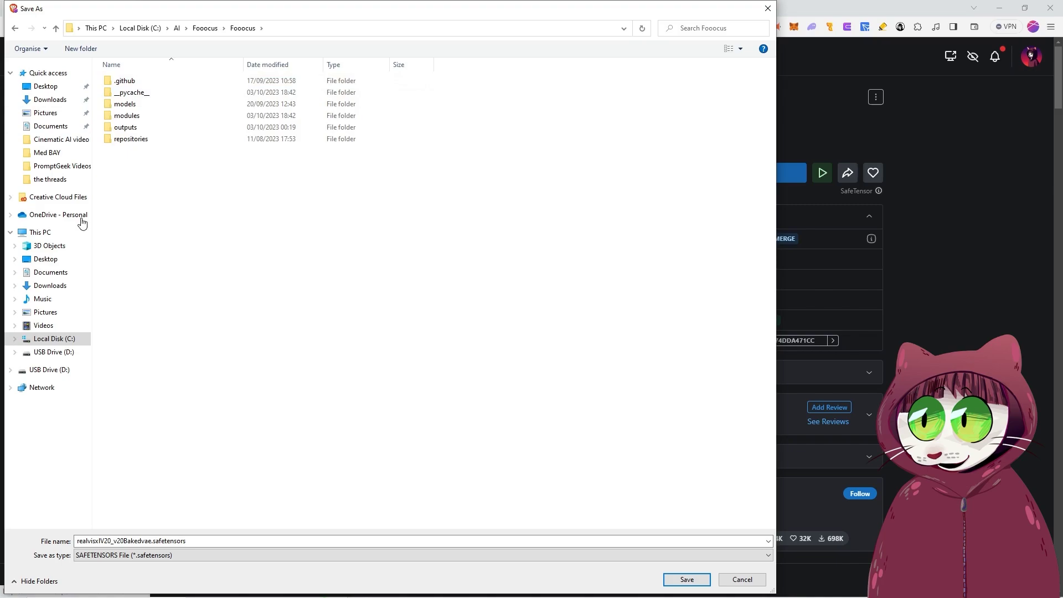
click(129, 107)
double_click(129, 107)
click(141, 82)
double_click(141, 82)
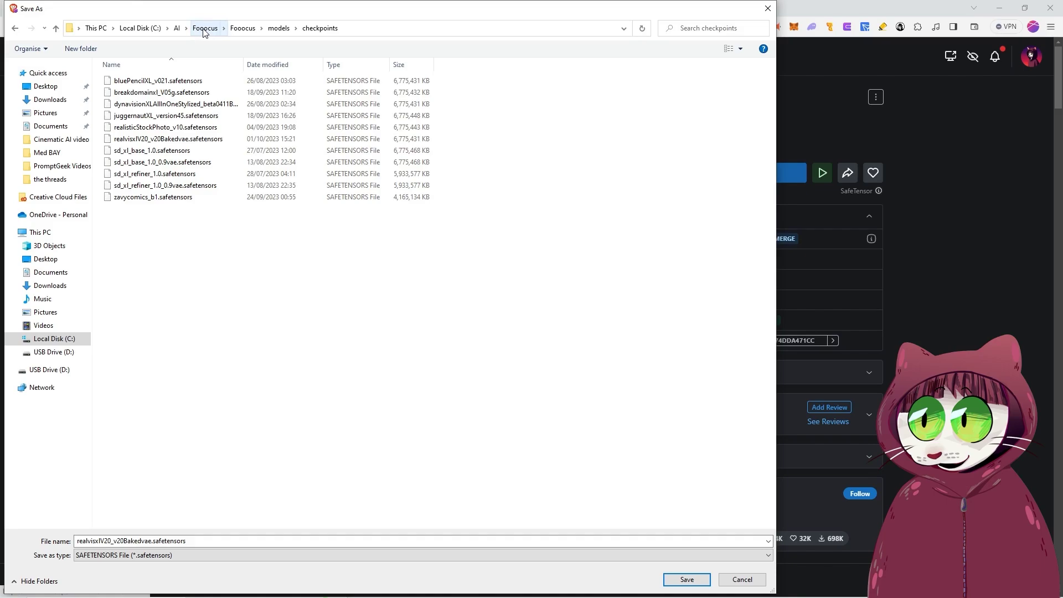
- Check stable-diffusion-webui\models\Stable-diffusion, then cancel the download
click(176, 28)
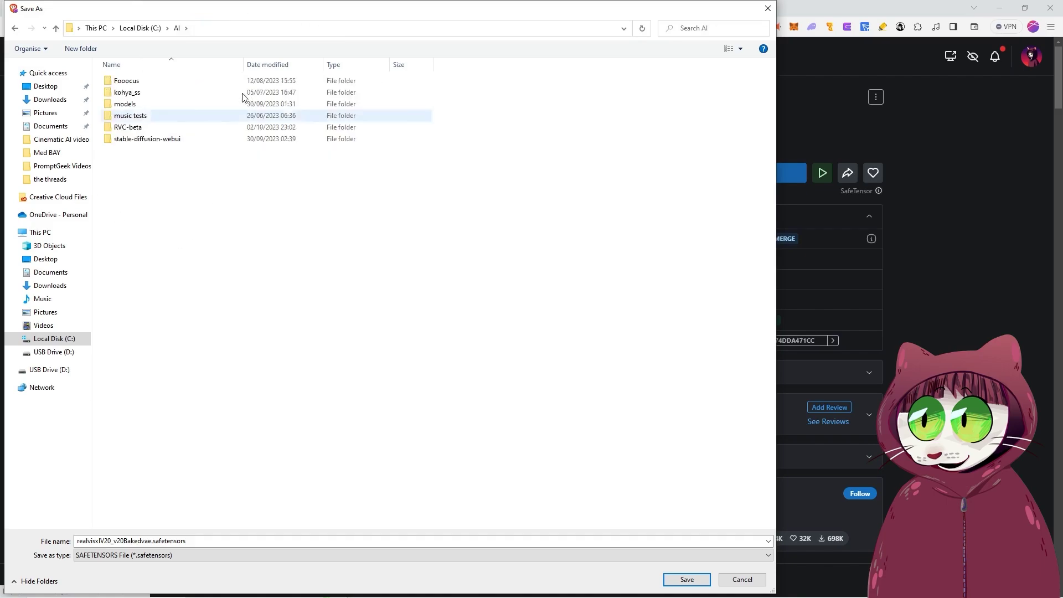
double_click(143, 139)
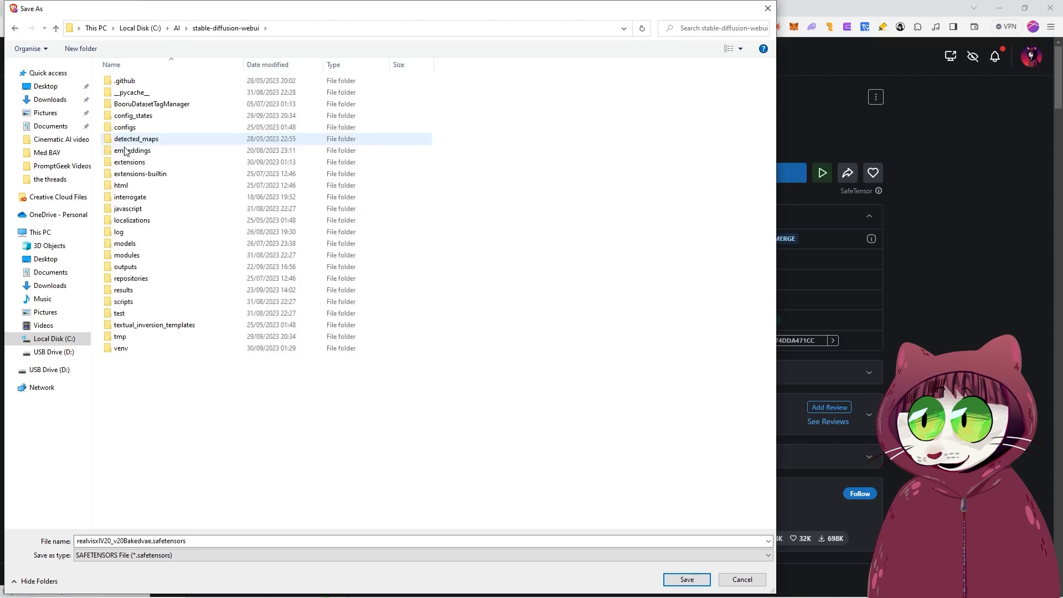
double_click(148, 244)
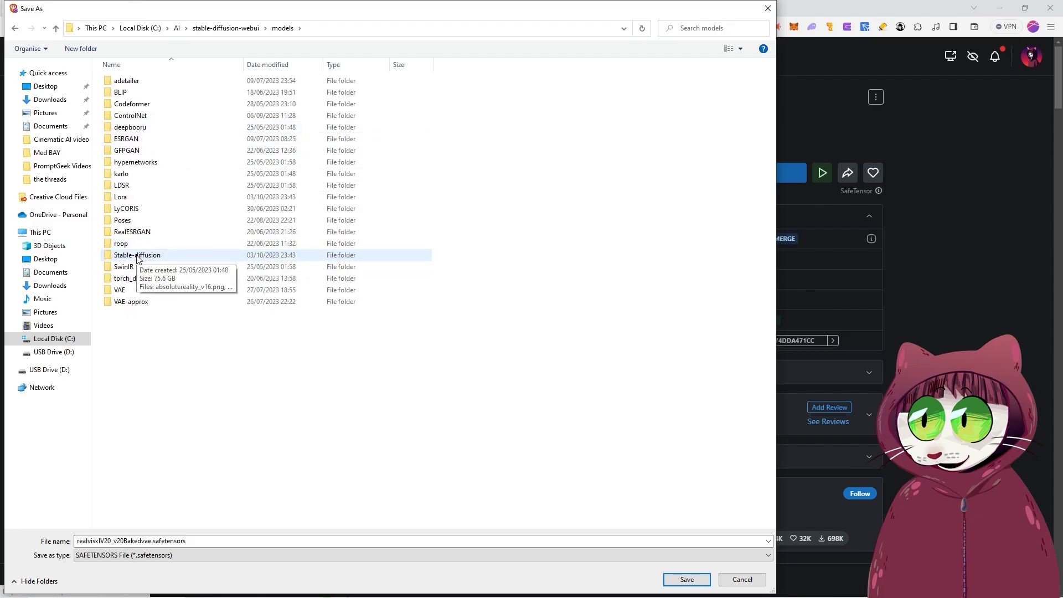
double_click(139, 258)
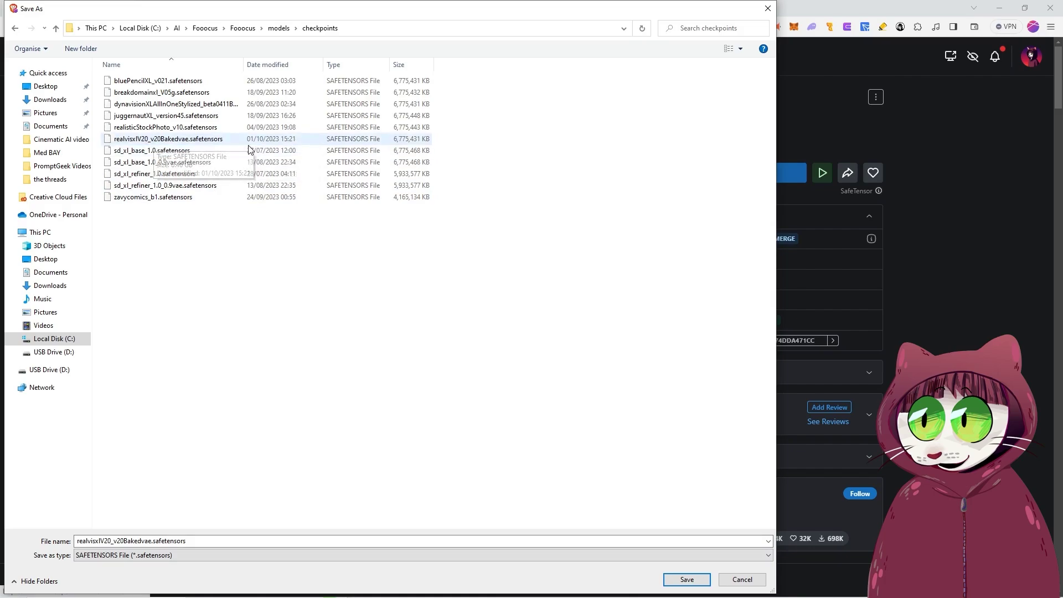
click(745, 581)
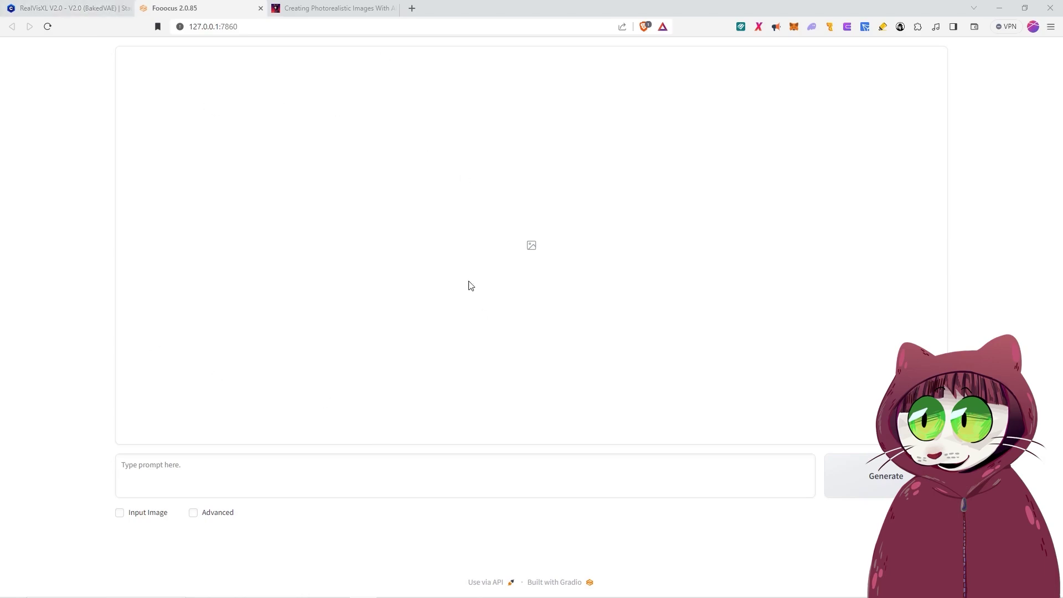
- Copy the Recommended Negative Prompt line from the RealVisXL page and return to Fooocus
click(88, 8)
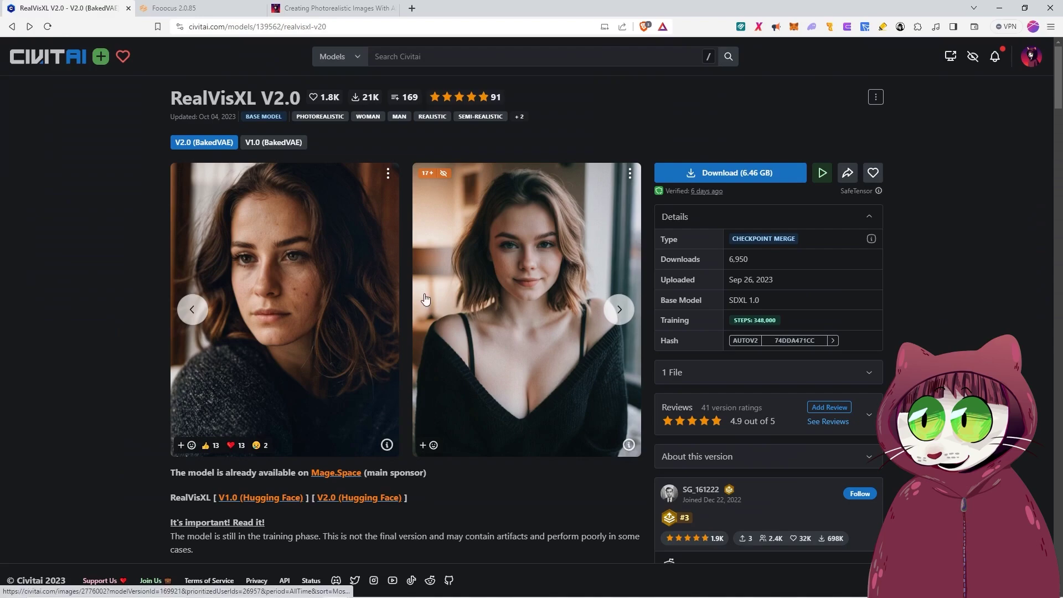
scroll(336, 303, down, 4)
scroll(325, 370, down, 2)
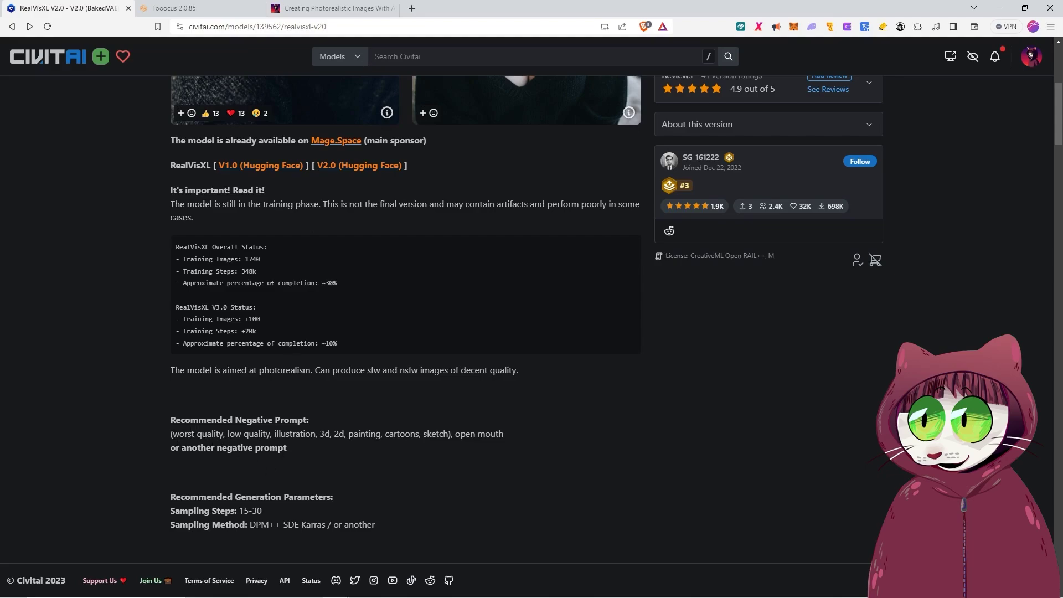
drag(169, 438, 503, 436)
key(ctrl+c)
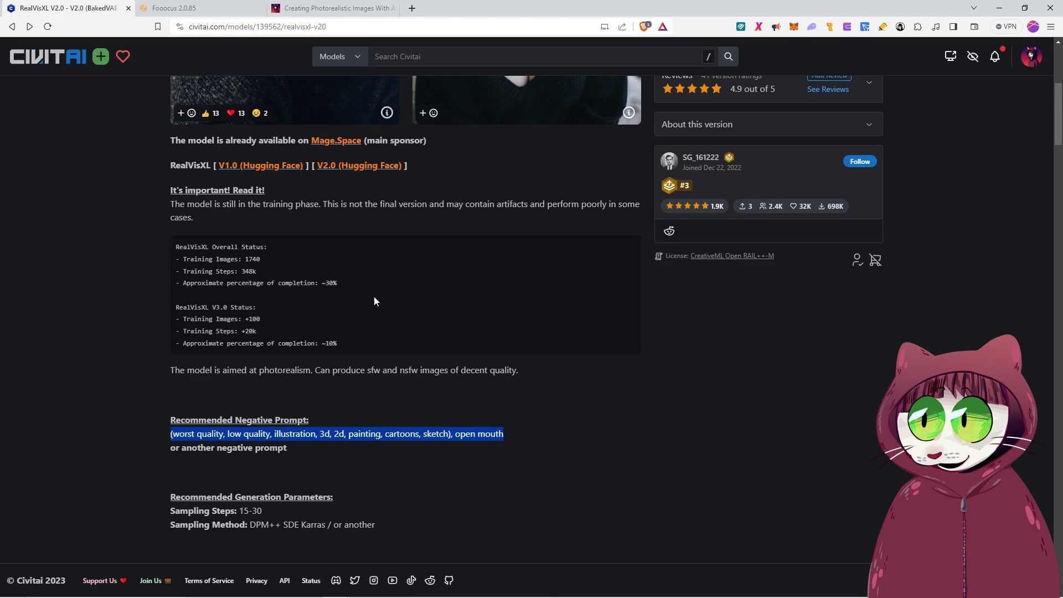
click(206, 6)
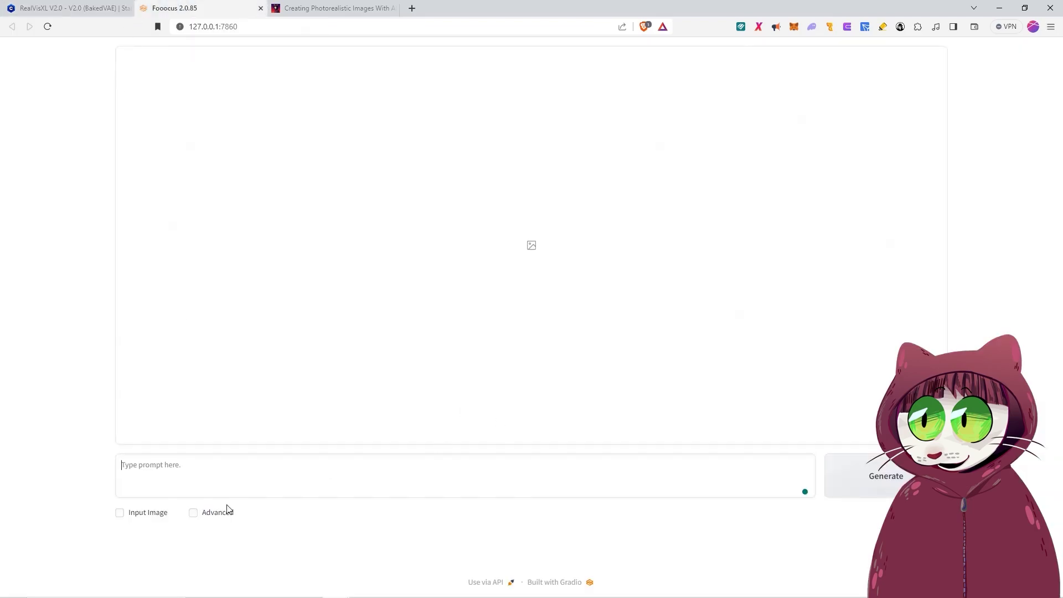
- Enable Advanced and paste the RealVisXL negative prompt into the Negative Prompt box
click(193, 512)
click(716, 444)
right_click(718, 444)
click(744, 338)
key(ctrl+shift+Tab)
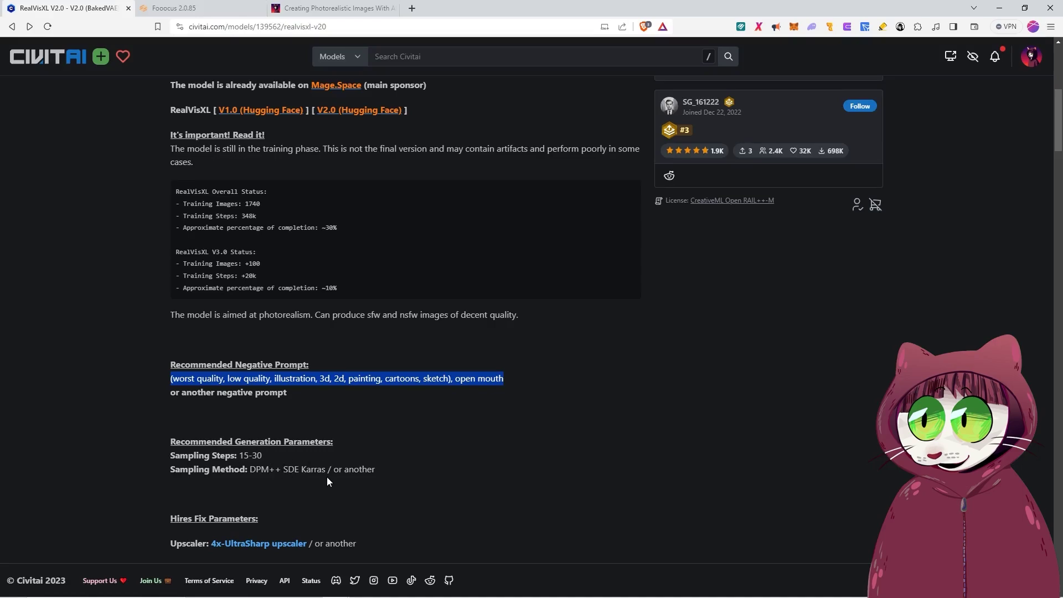
key(ctrl+Tab)
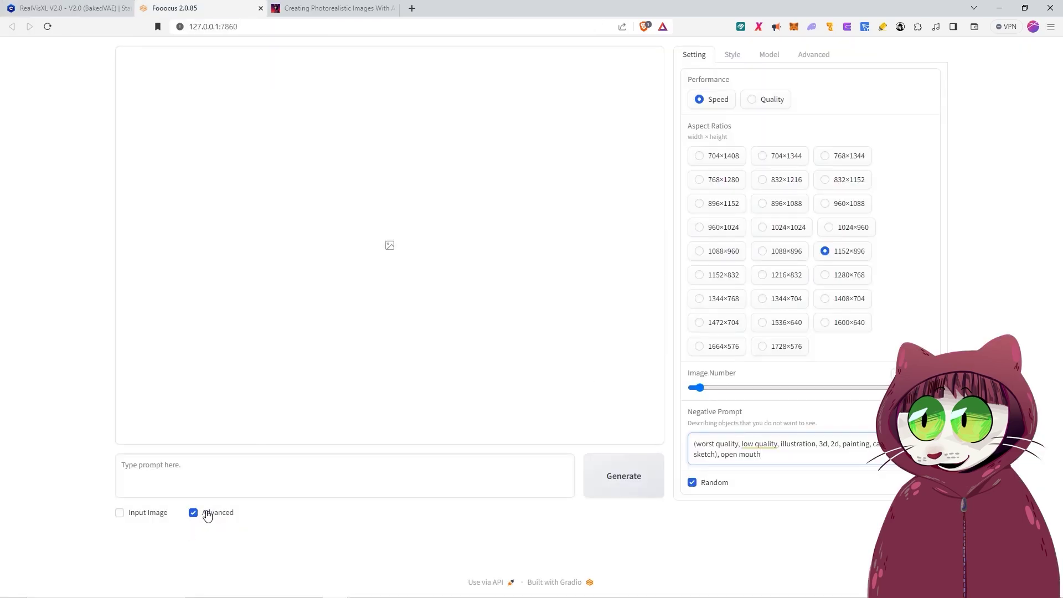
- Enable developer debug mode and set sampler dpmpp_sde_gpu with the karras scheduler
click(815, 57)
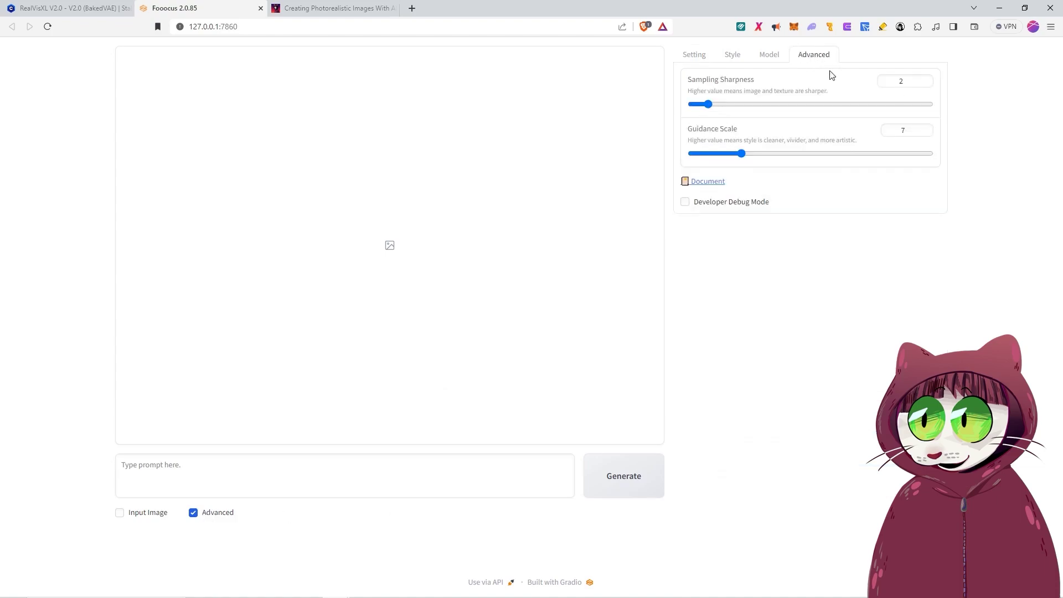
click(707, 203)
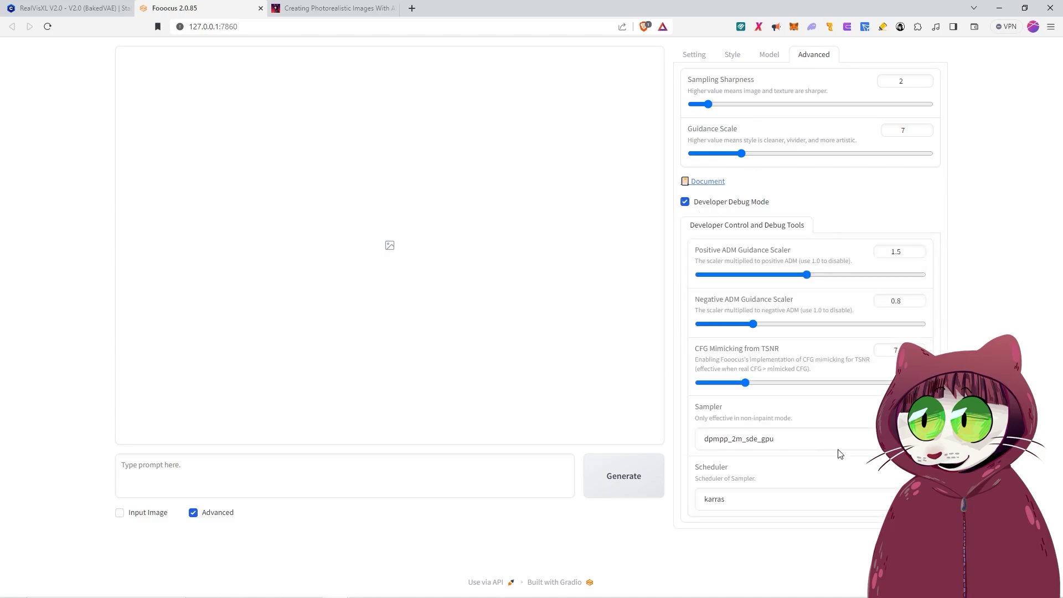
click(735, 440)
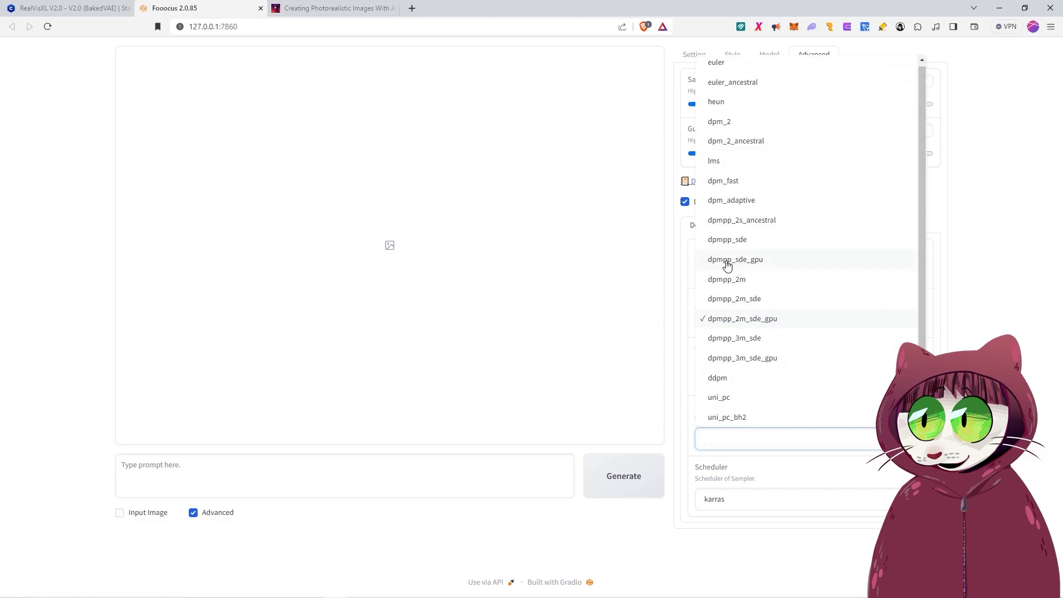
click(746, 260)
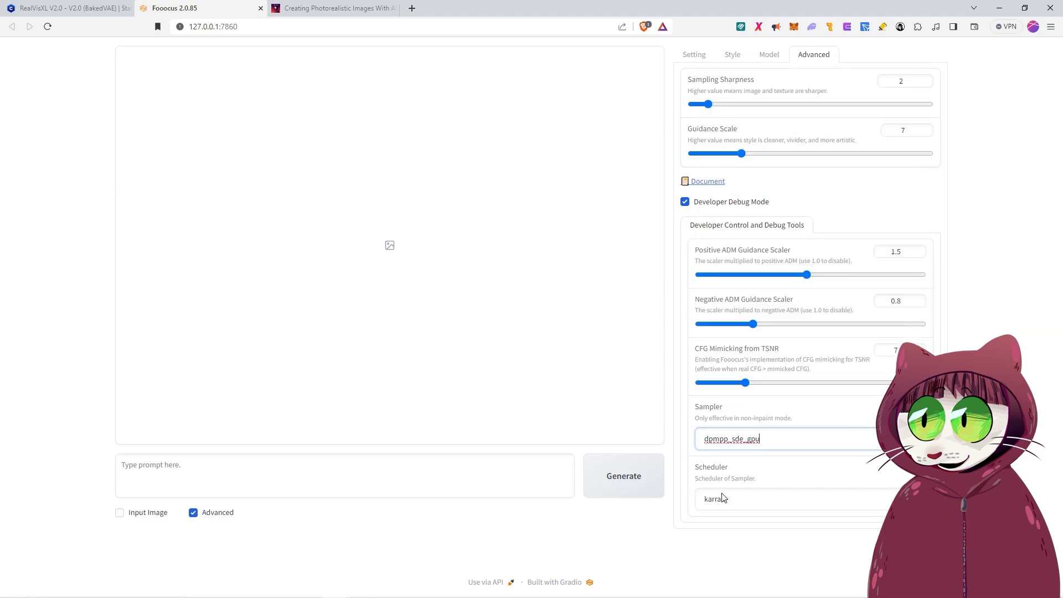
click(847, 498)
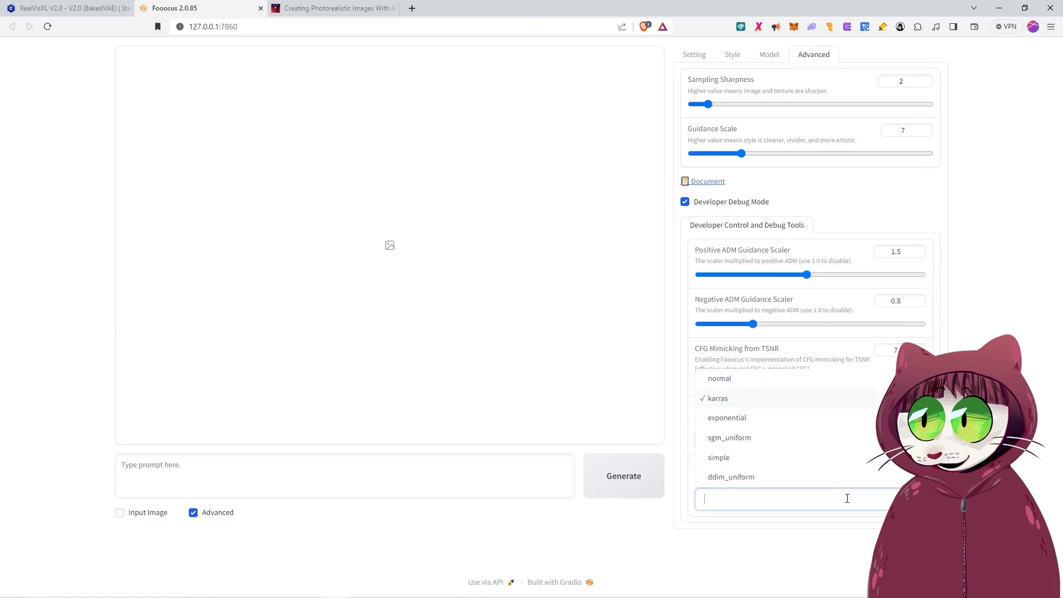
click(745, 400)
- Set base model realvisxlV20_v20Bakedvae, refiner None, and keep the offset LoRA at 0.5
click(778, 59)
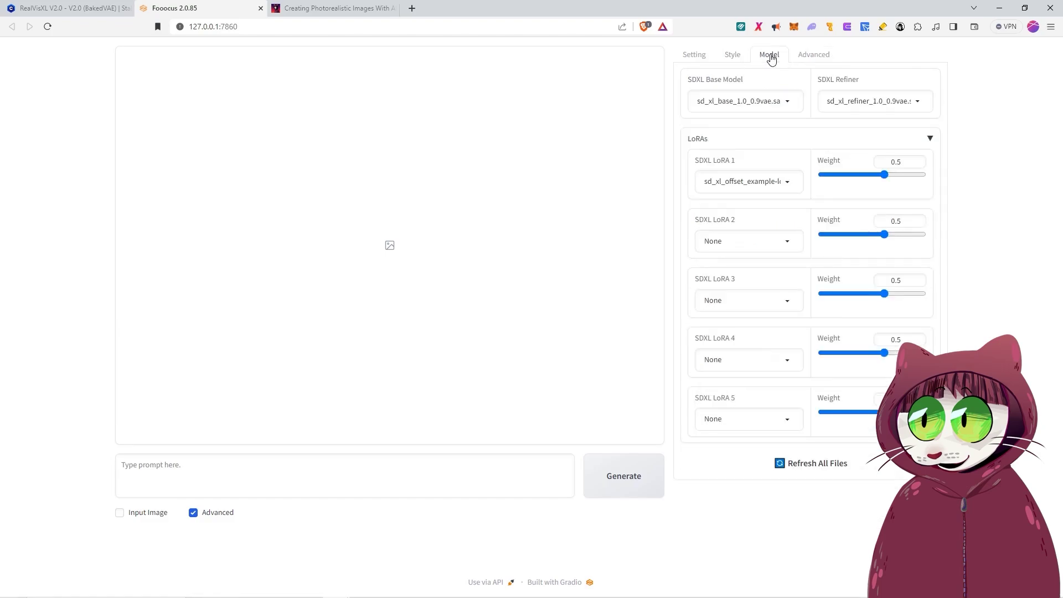
click(764, 103)
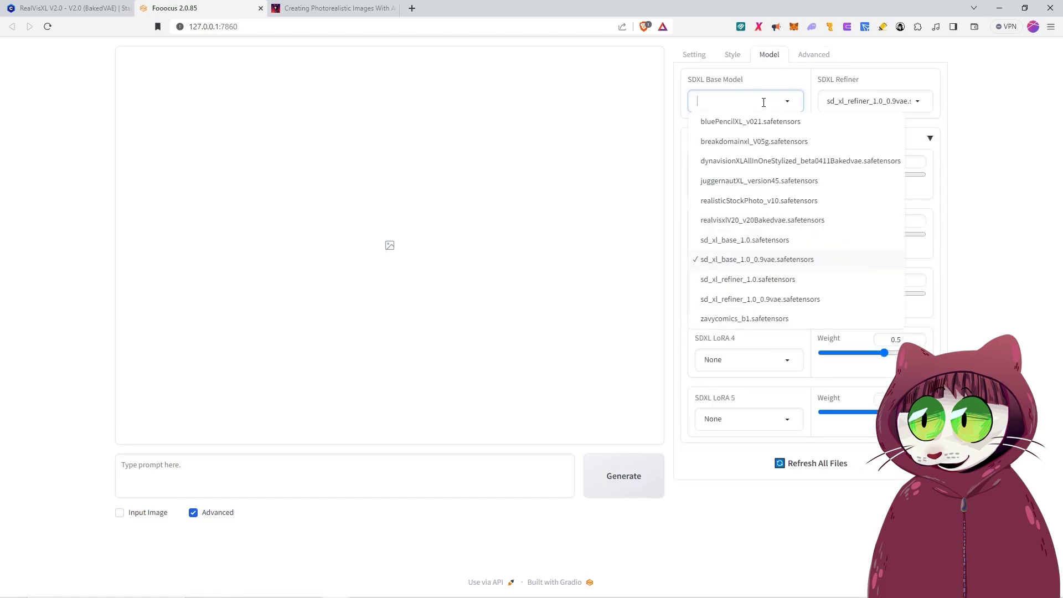
click(723, 223)
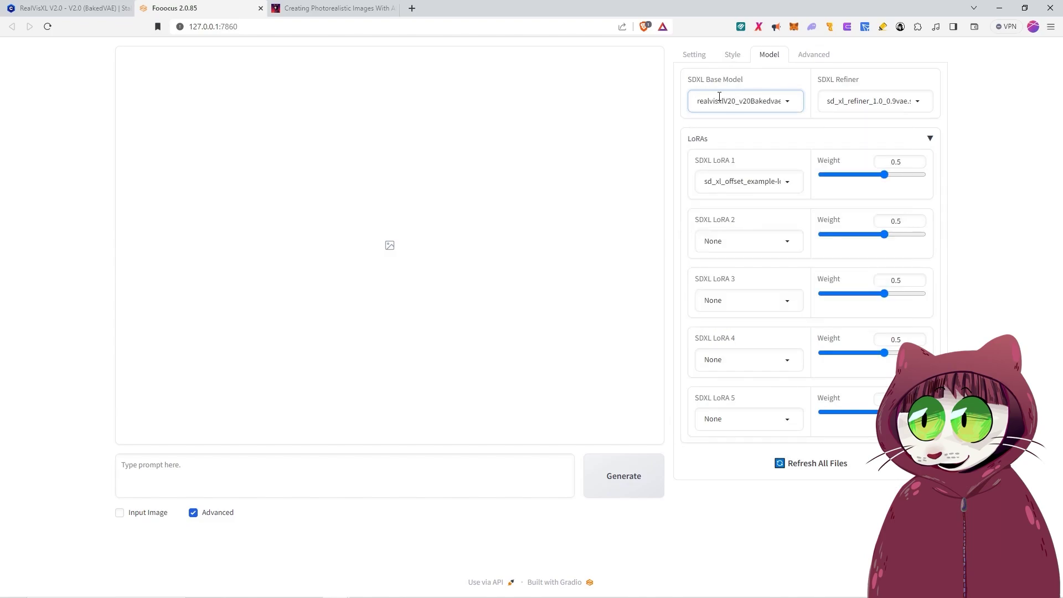
click(919, 103)
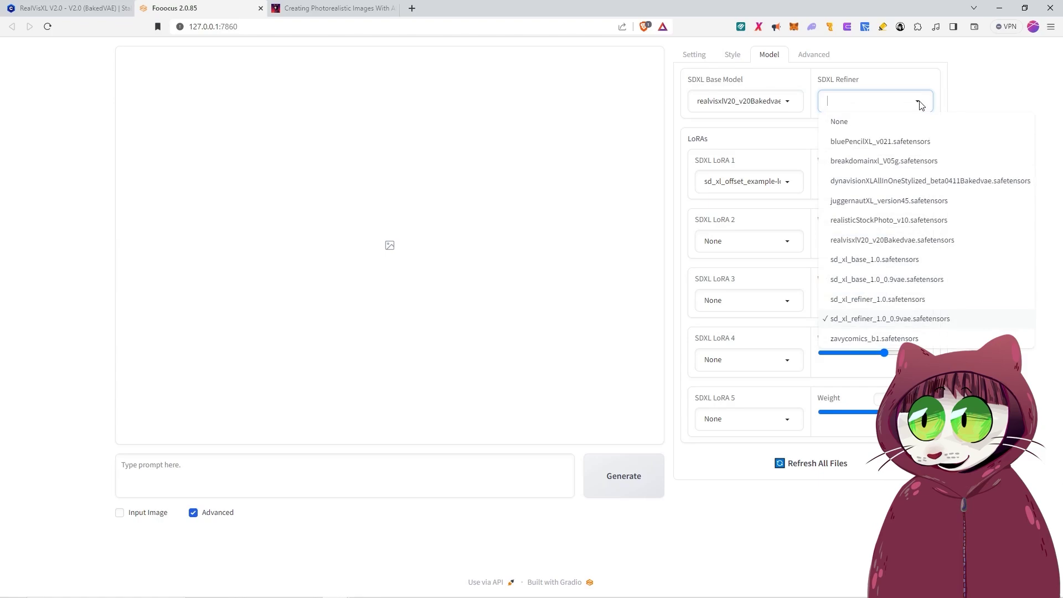
click(844, 123)
click(789, 183)
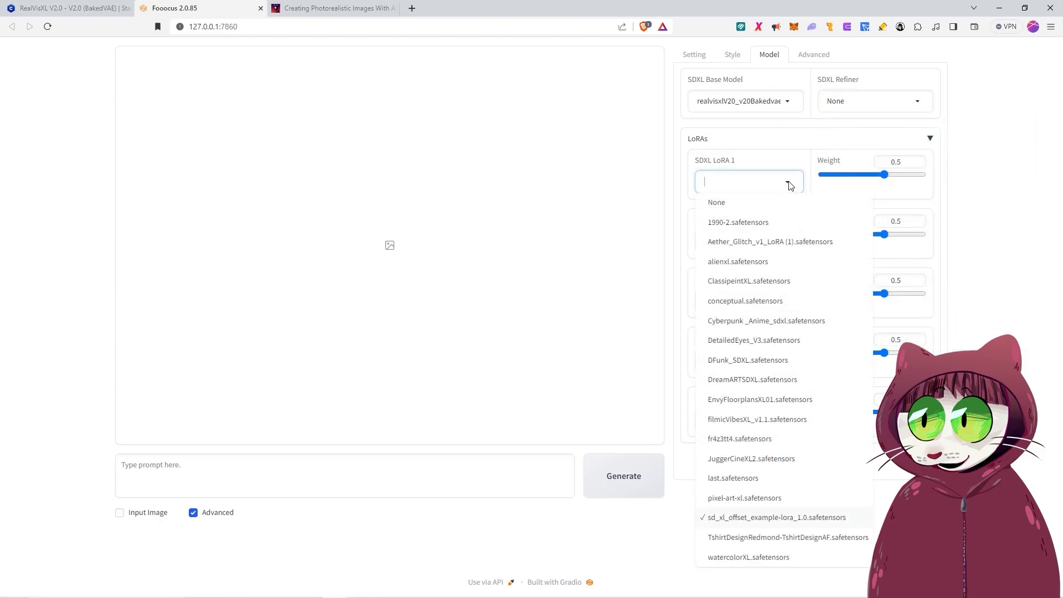
click(888, 161)
key(ctrl+a)
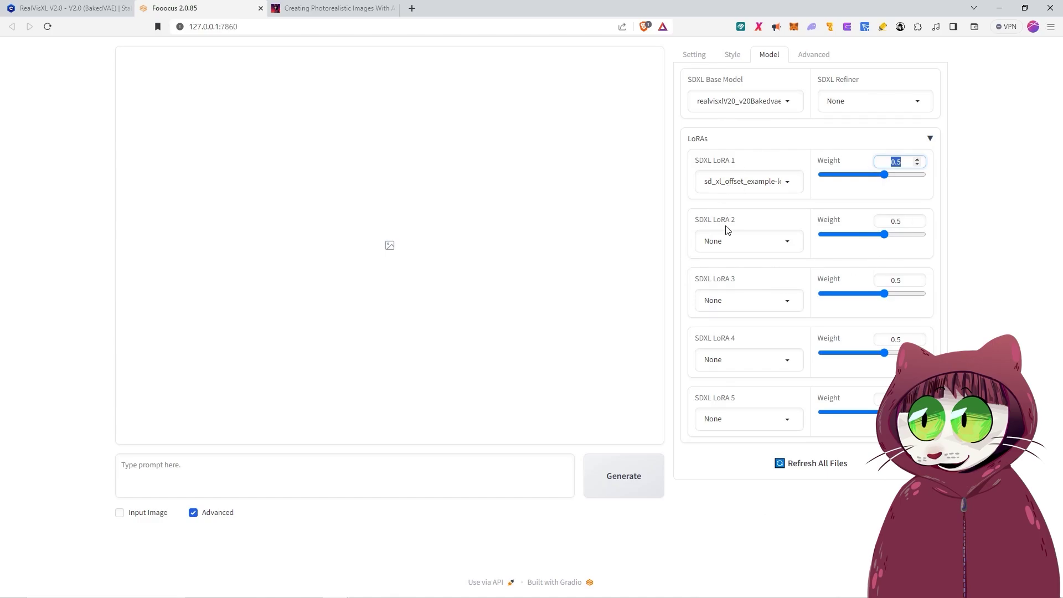
- Set the aspect ratio to portrait 896×1152
click(733, 58)
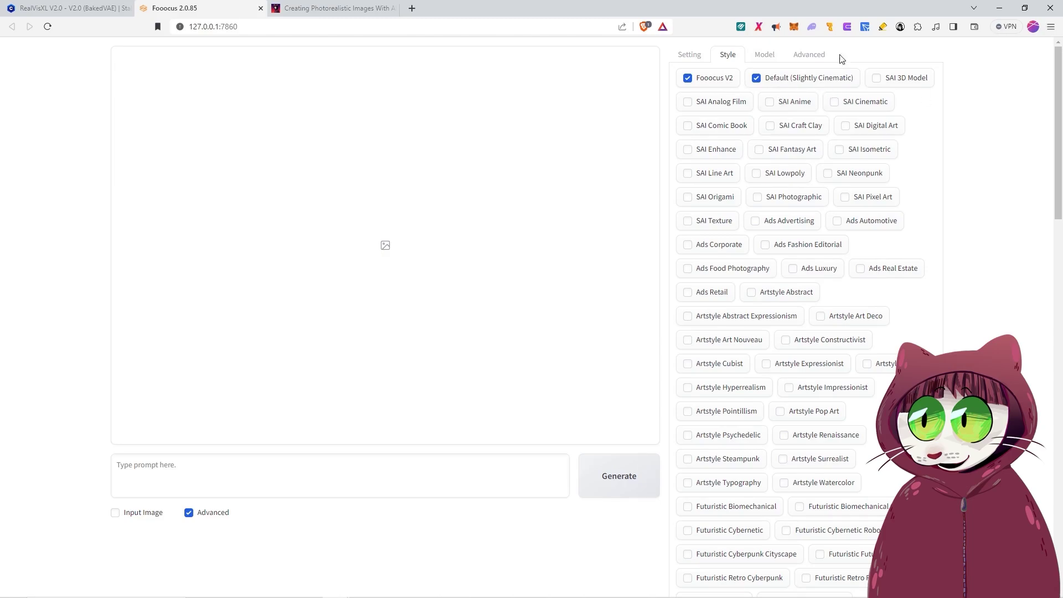
click(689, 54)
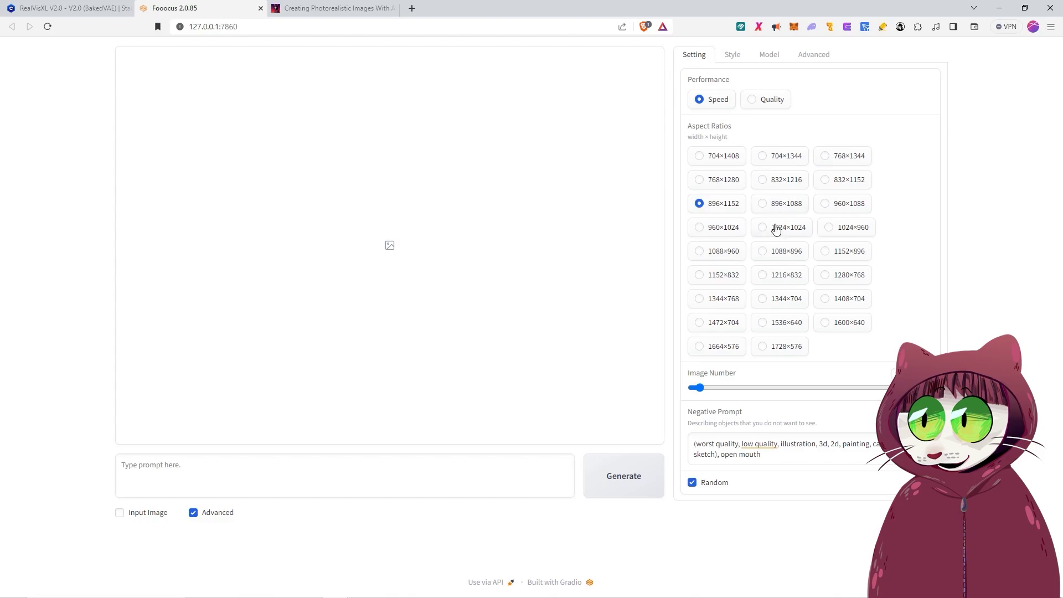
click(723, 208)
- Paste the platinum chignon high-fashion portrait prompt into the prompt box
click(145, 473)
text(high fashion photography photo of a young woman with detailed skin, with (platinum:1.4) chignon hair, (shot on Canon EOS 5D:1.3),)
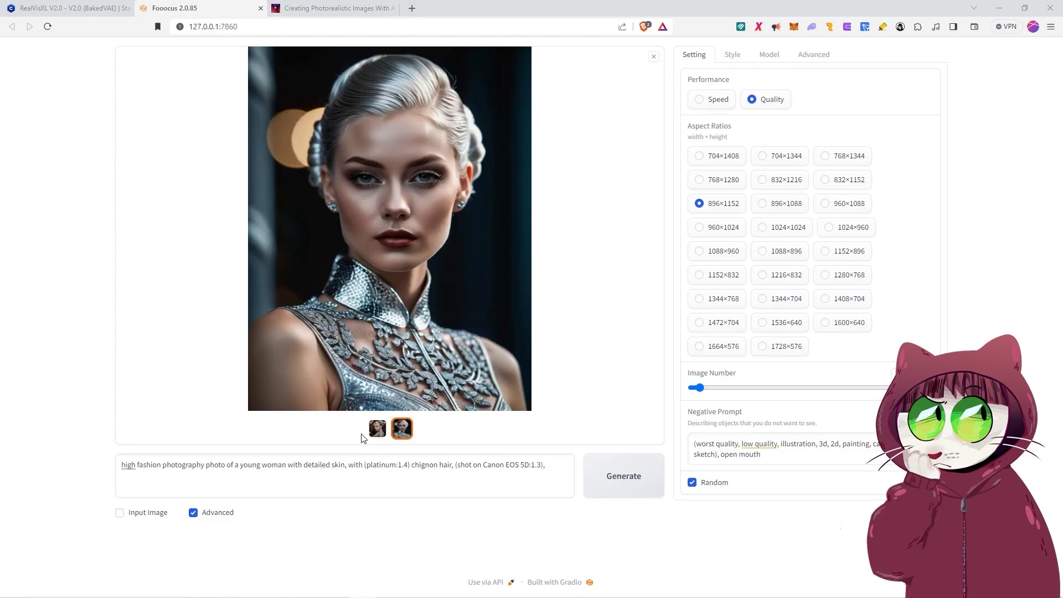
- View the first platinum-chignon portrait full-size in a new tab, then close it
click(378, 428)
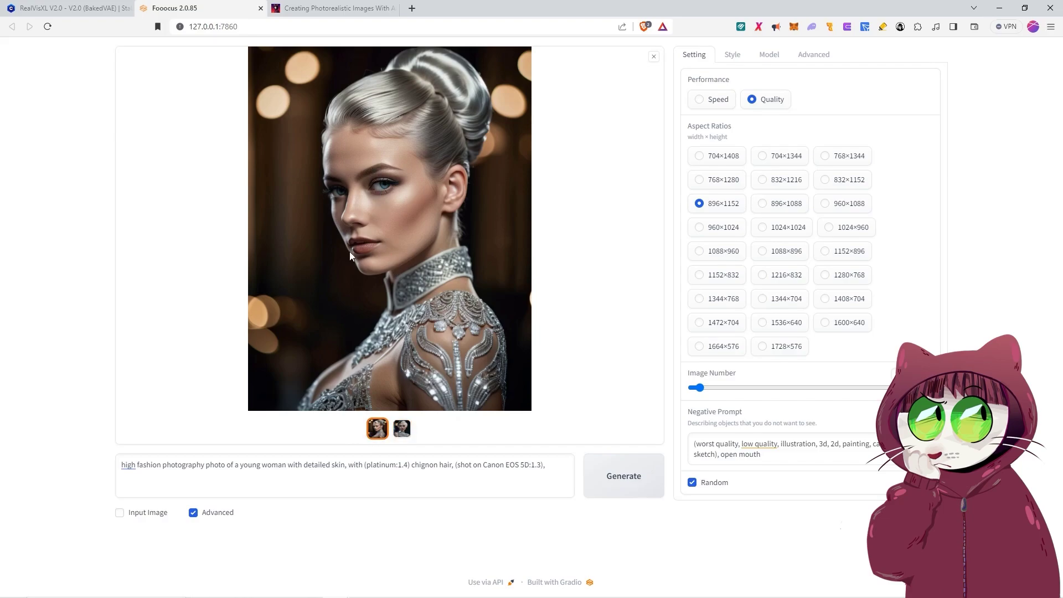
right_click(430, 224)
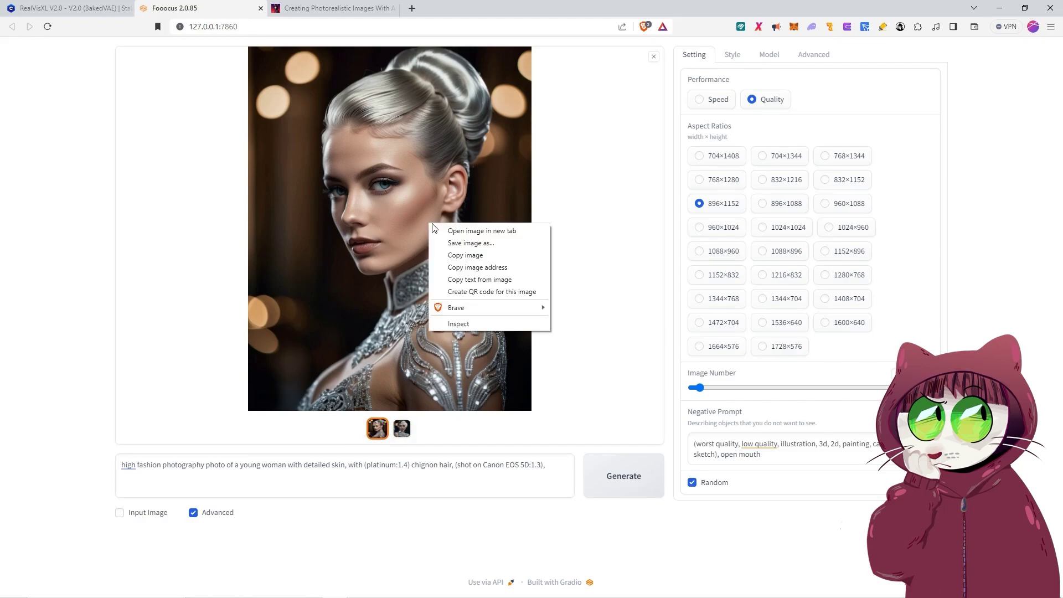
click(474, 232)
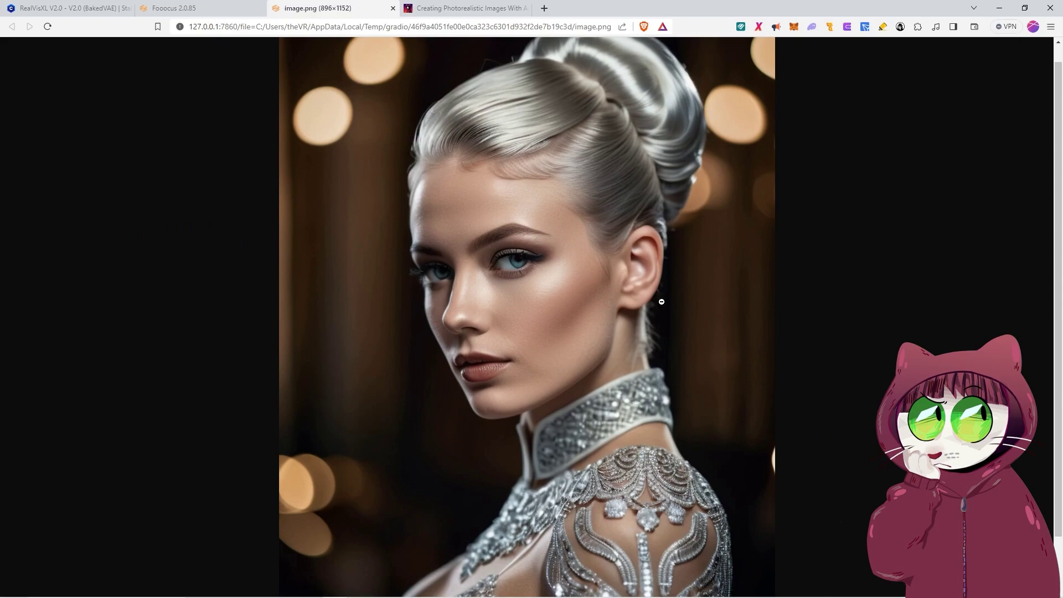
key(ctrl+w)
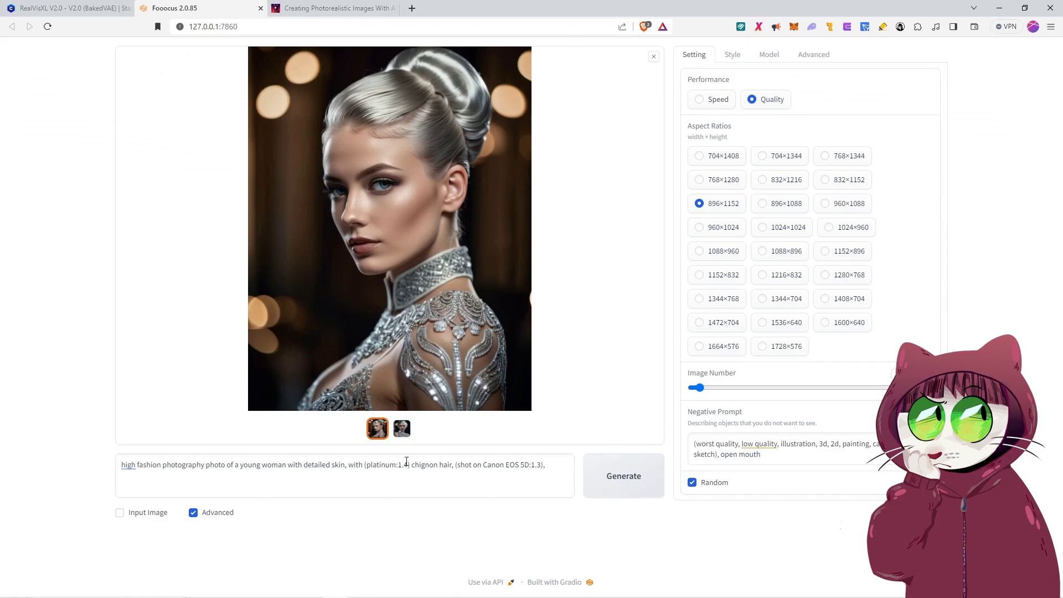
- In the Advanced settings, raise Sampling Sharpness from 2 to 5.818
click(126, 467)
click(813, 54)
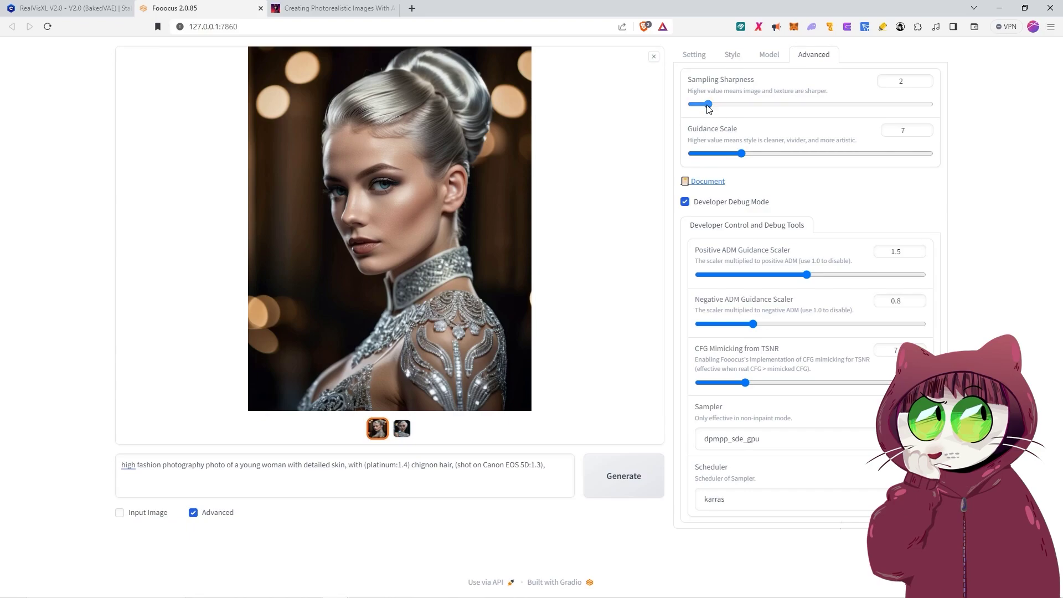
drag(708, 106, 747, 109)
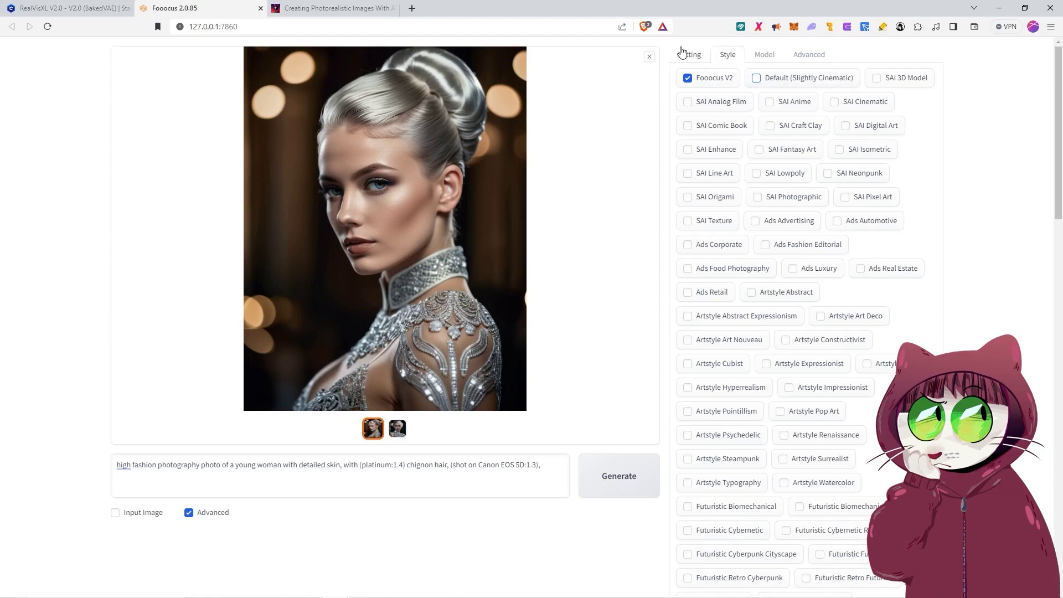
- Generate with Speed performance and preview the silver face-paint and silver-choker portraits
click(811, 57)
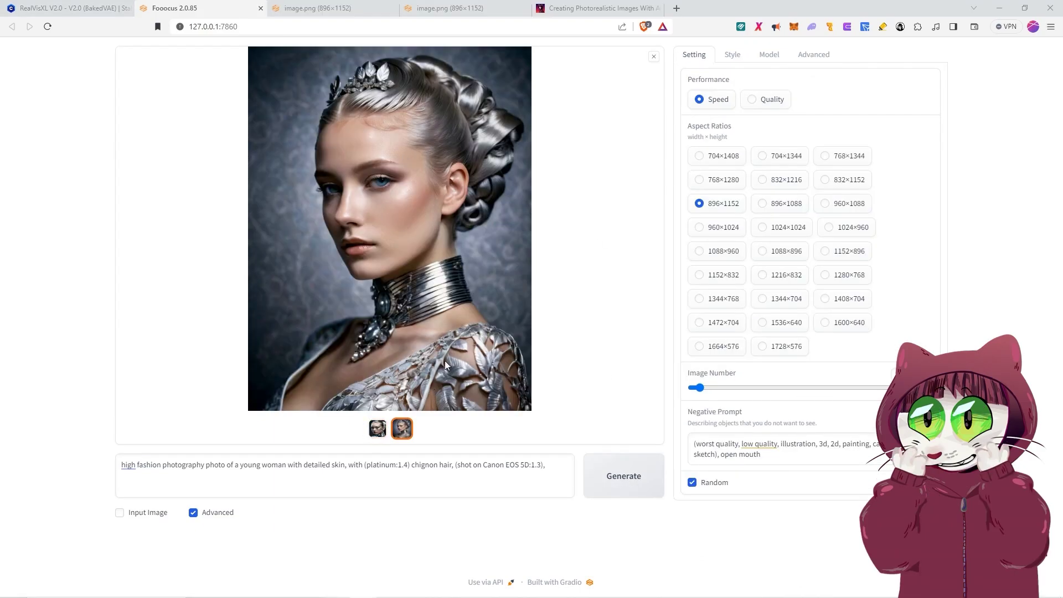
click(376, 434)
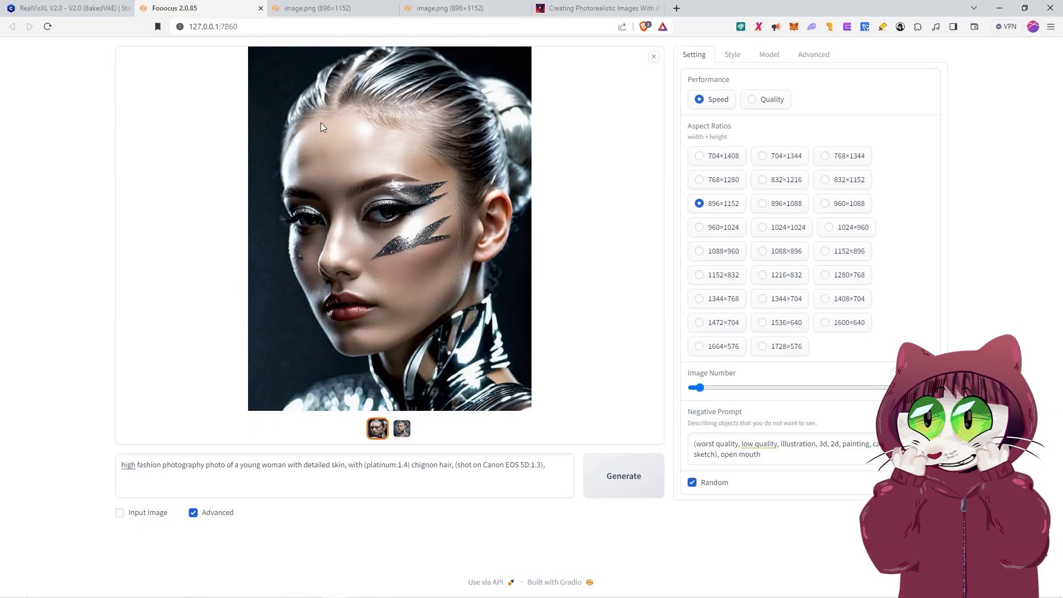
click(402, 429)
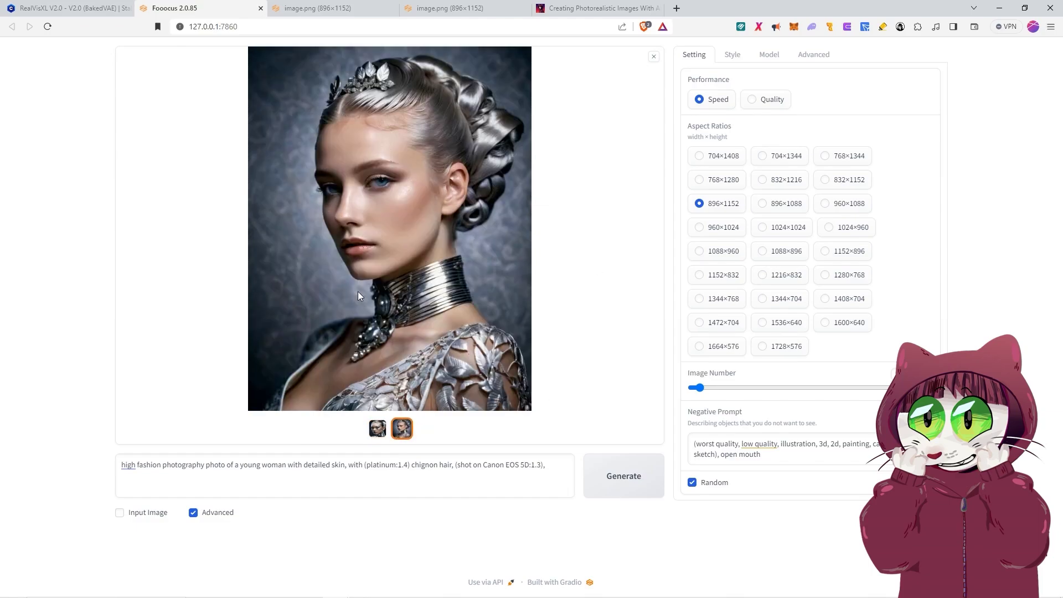
- View the silver-choker portrait at its actual 896×1152 size in its image tab
click(318, 7)
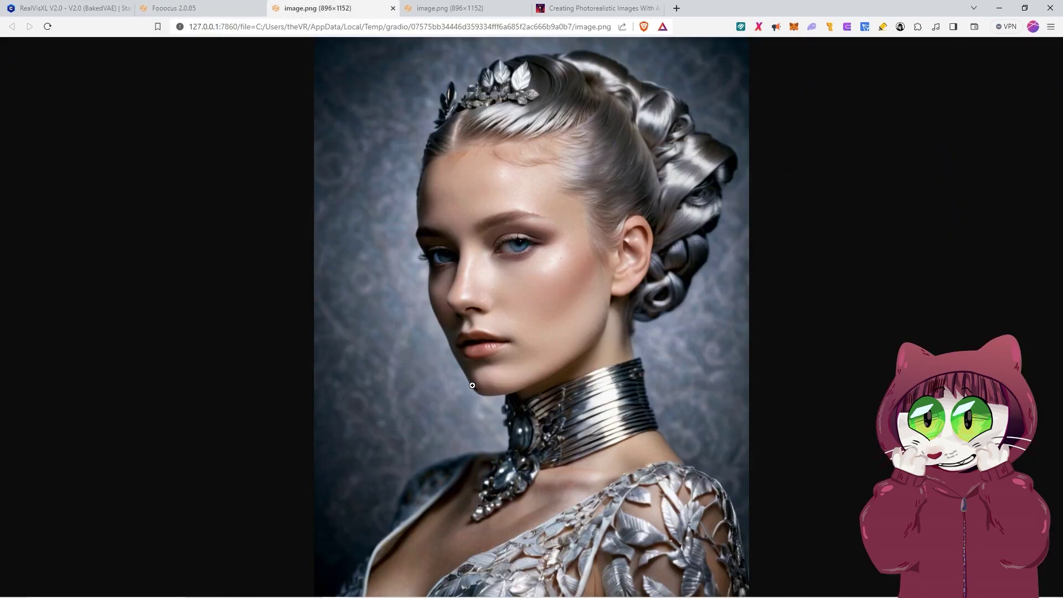
click(572, 277)
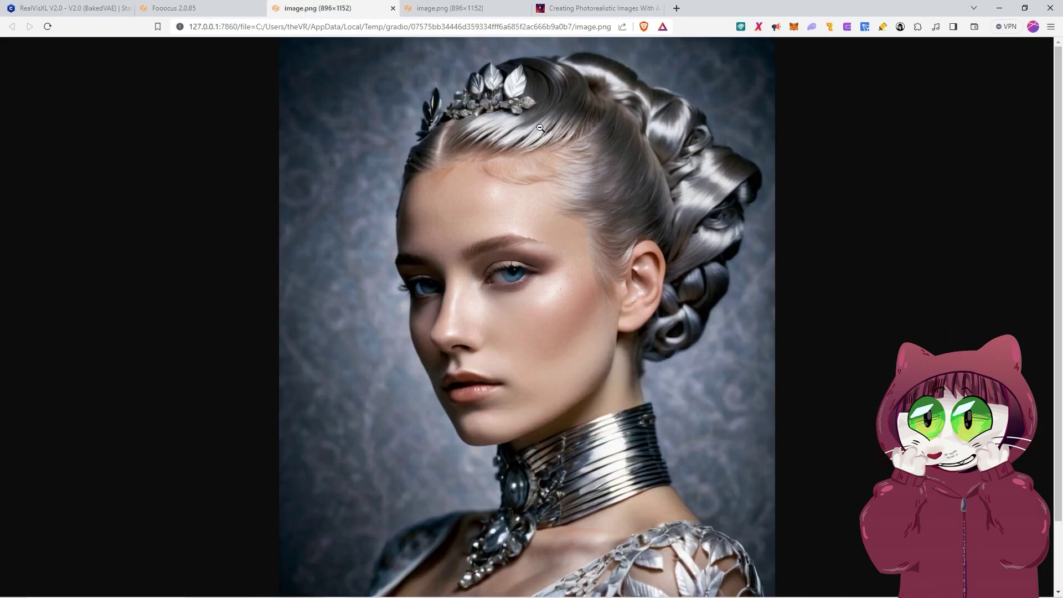
- Back in Fooocus, paste the gaunt short-black-twin-hair headshot prompt and delete 'sepia tone'
key(ctrl+w)
key(ctrl+w)
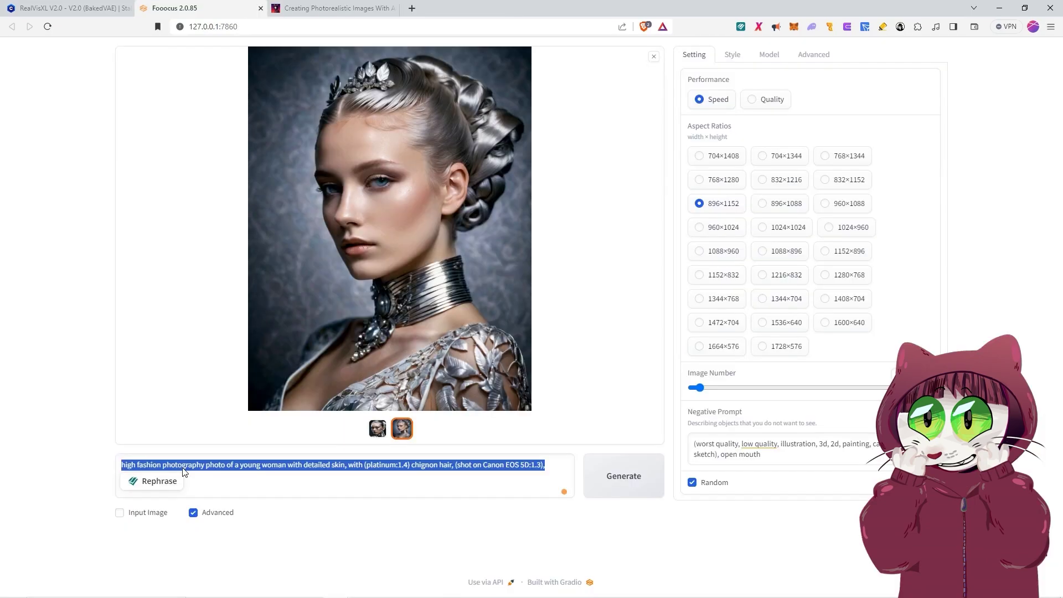
text(large format photo of a woman, with an (gaunt face:1.2), with (black:1.4) short twins hair, wearing top, headshot, edge lighting, high angle, Tri-X 400, sepia tone, in the style of Nan Goldin)
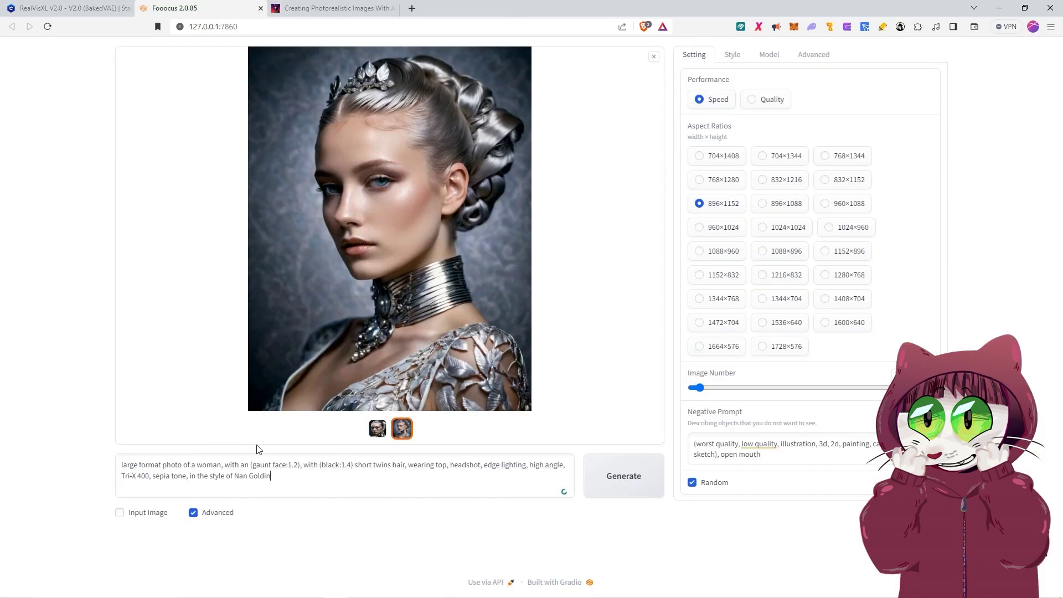
click(134, 464)
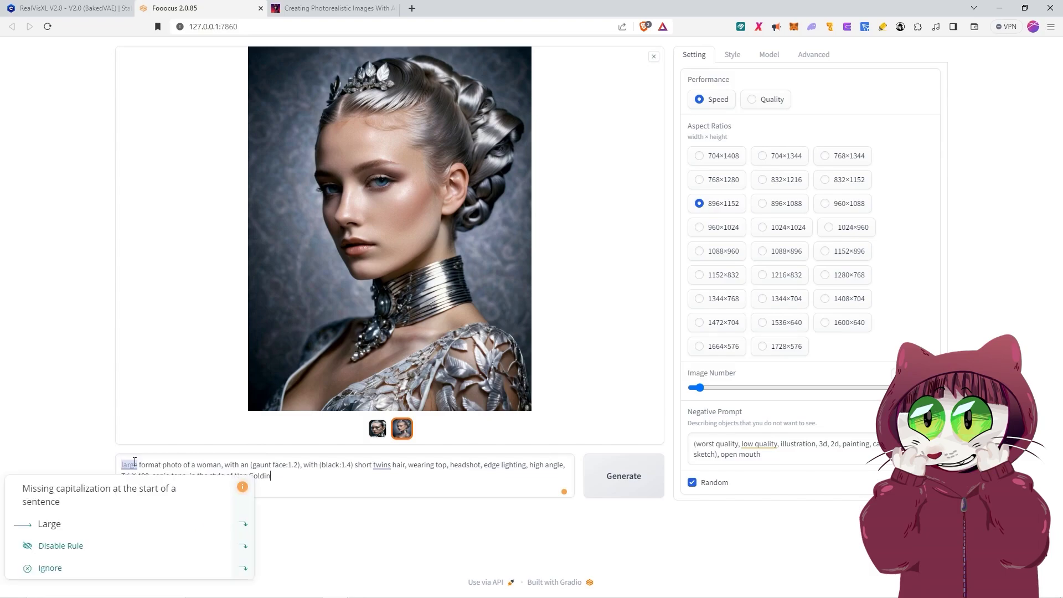
click(446, 489)
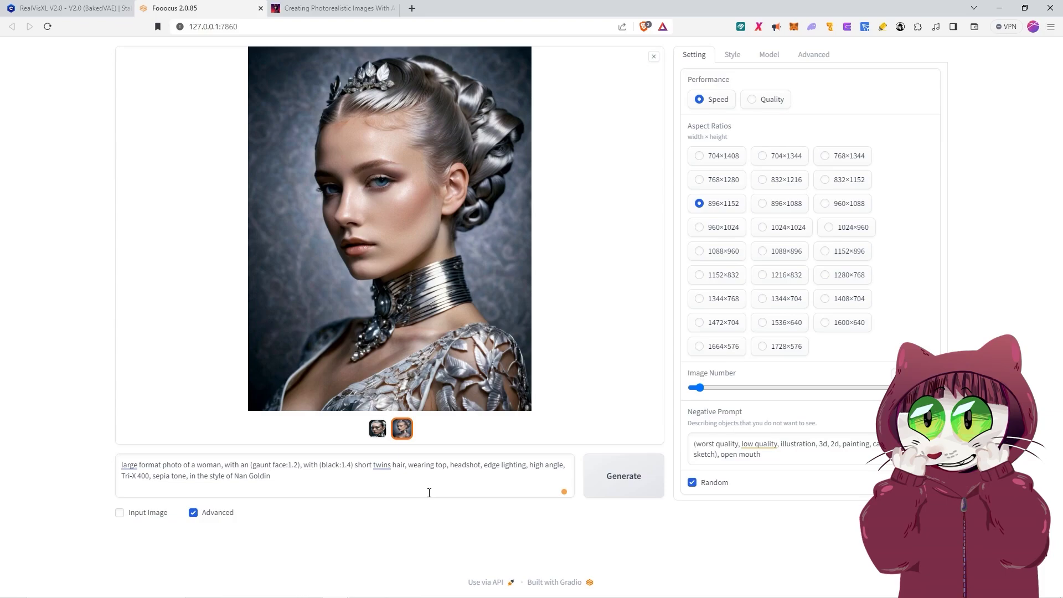
key(BackSpace)
key(BackSpace)
key(BackSpace)
key(BackSpace)
key(BackSpace)
key(BackSpace)
key(BackSpace)
key(BackSpace)
key(BackSpace)
key(BackSpace)
key(BackSpace)
key(BackSpace)
- On the Gumroad guide page, advance the preview carousel four slides to the neon-haired portrait
click(350, 6)
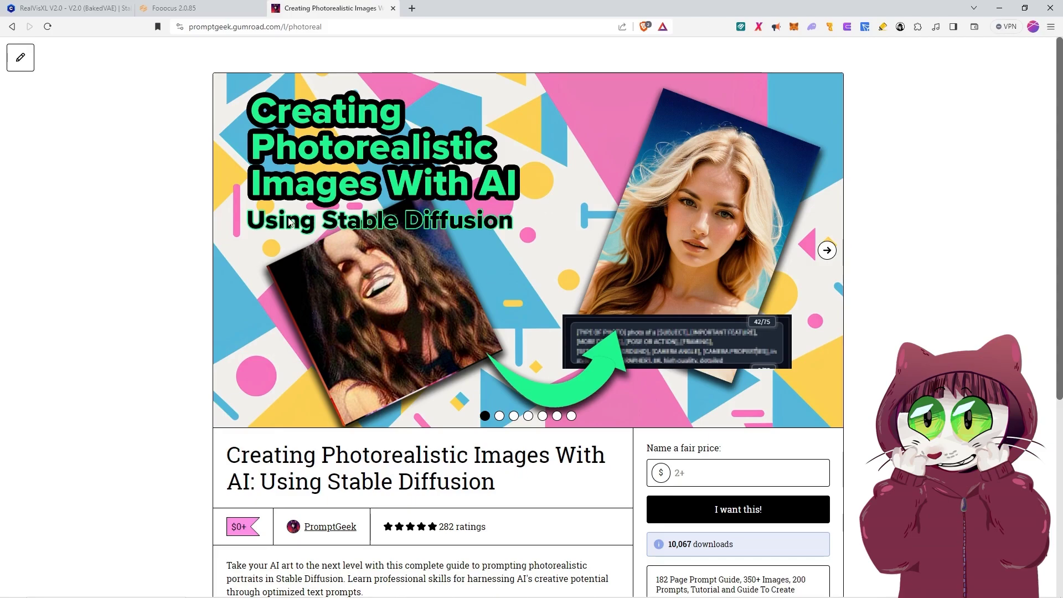
scroll(475, 368, down, 2)
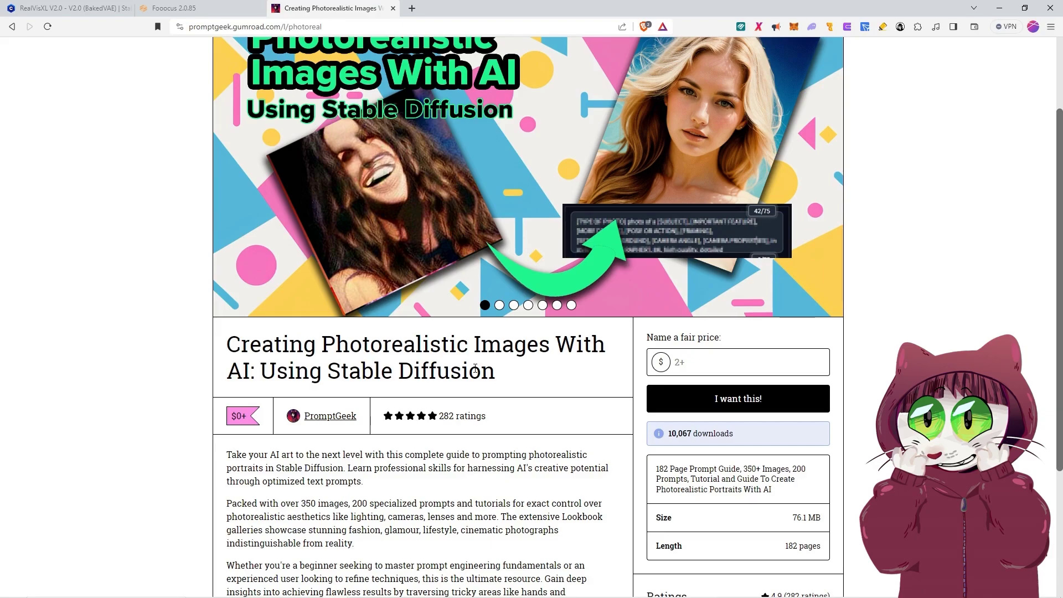
scroll(683, 353, up, 2)
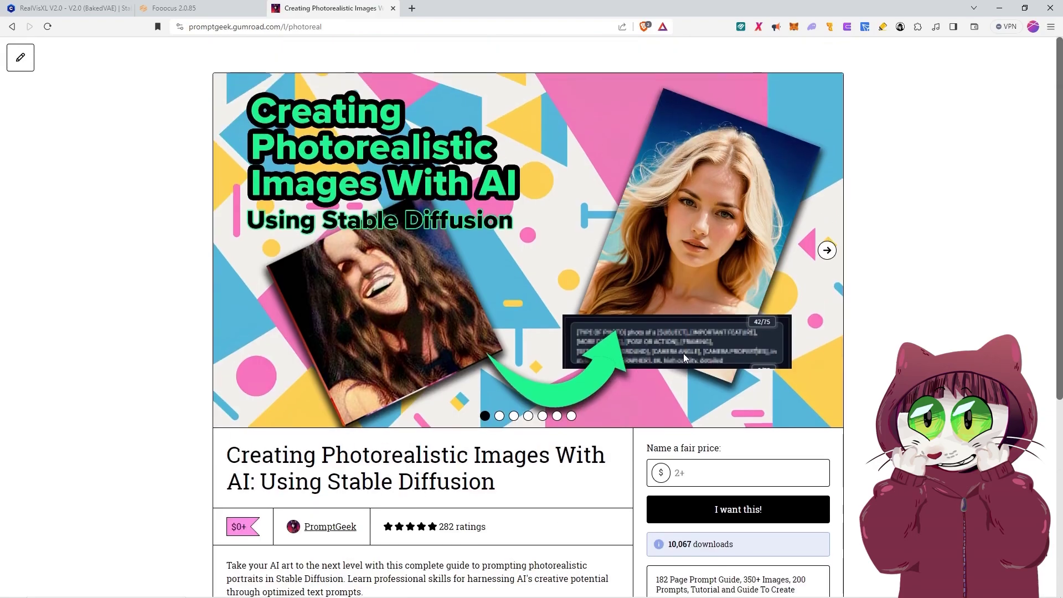
click(827, 251)
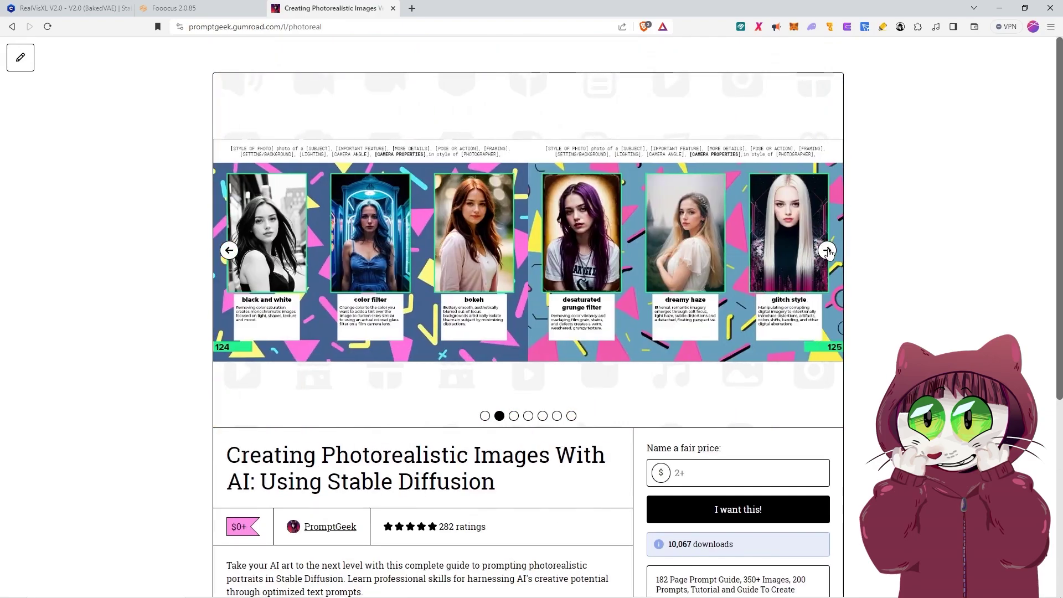
click(827, 251)
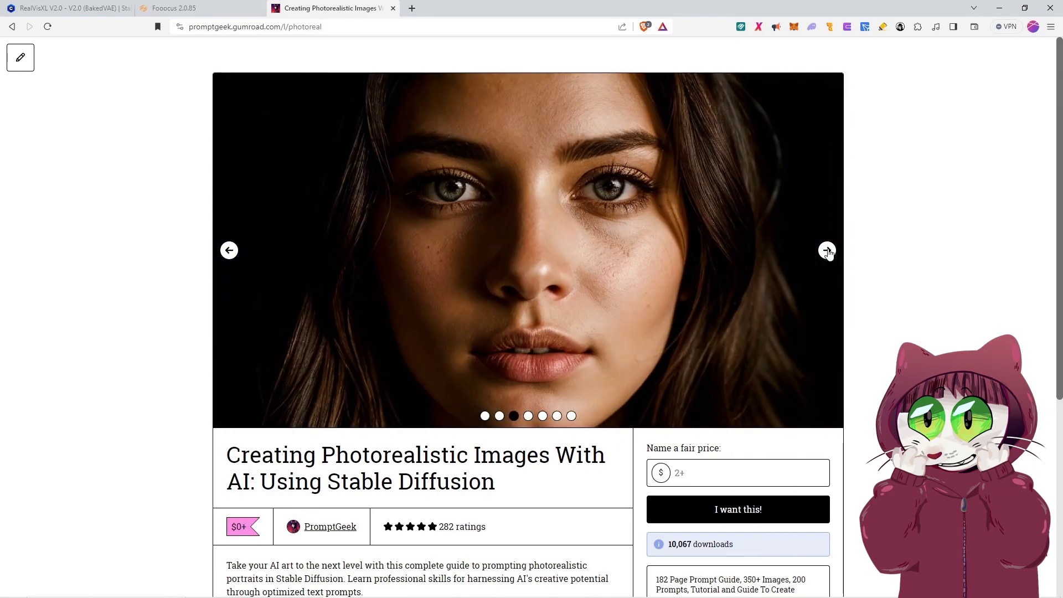
click(827, 251)
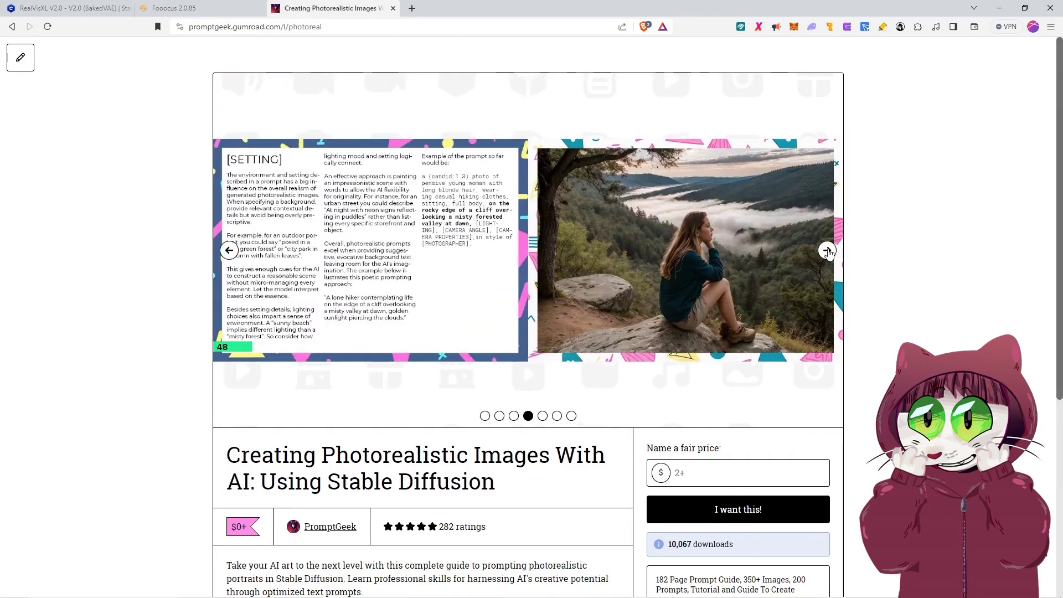
click(828, 251)
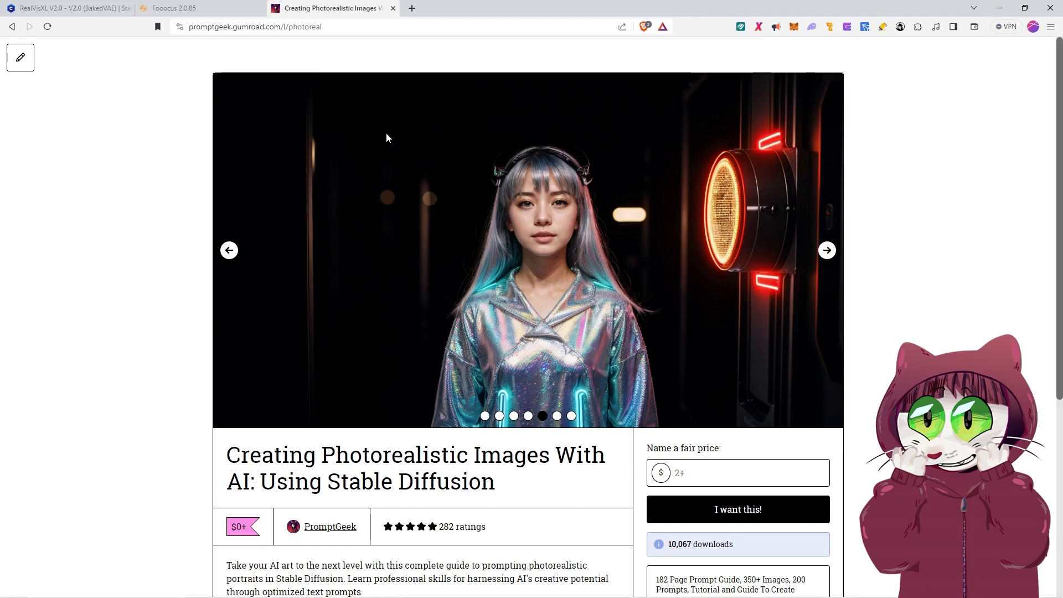
- Generate two short-black-hair headshots, compare them, and view the colour one at full 896×1152 size
click(208, 13)
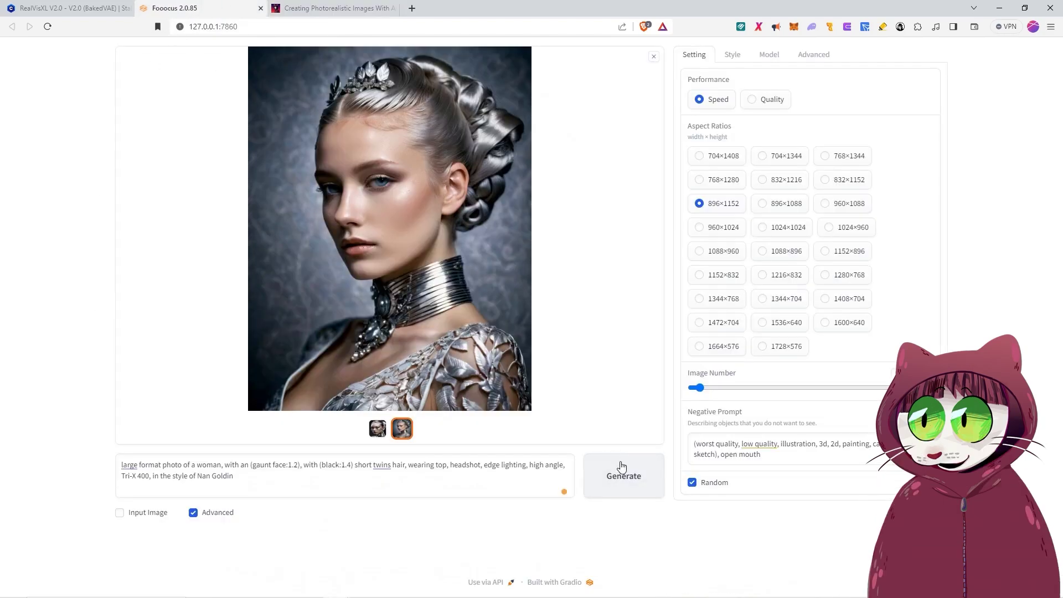
click(618, 492)
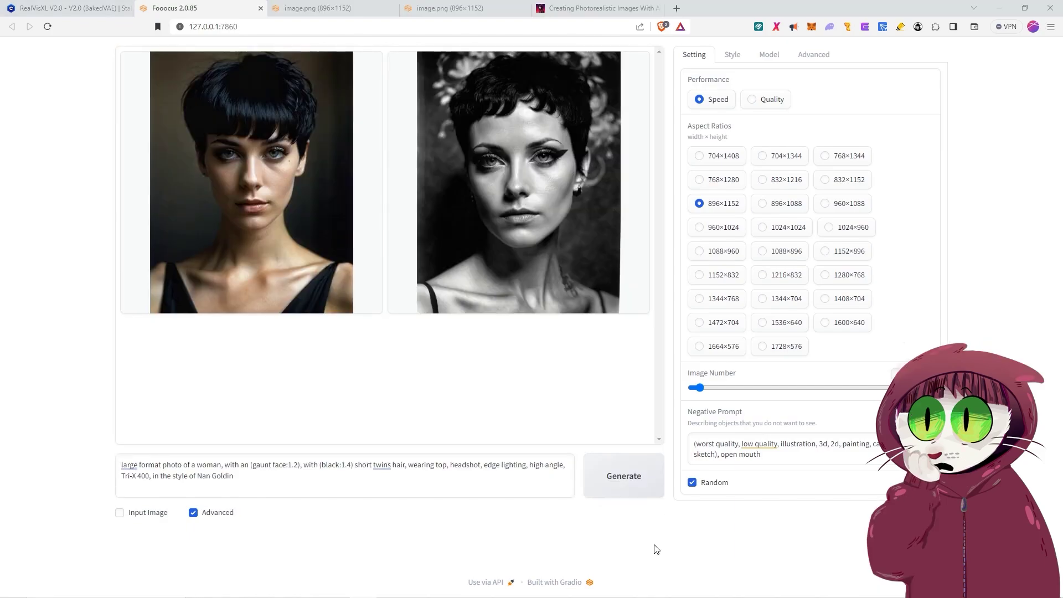
click(285, 127)
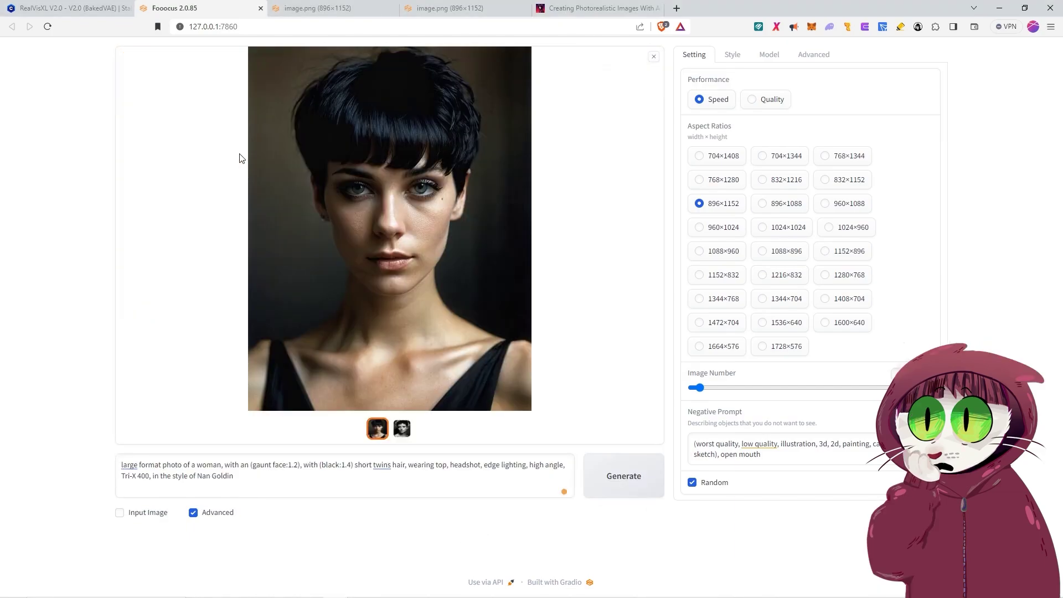
click(402, 432)
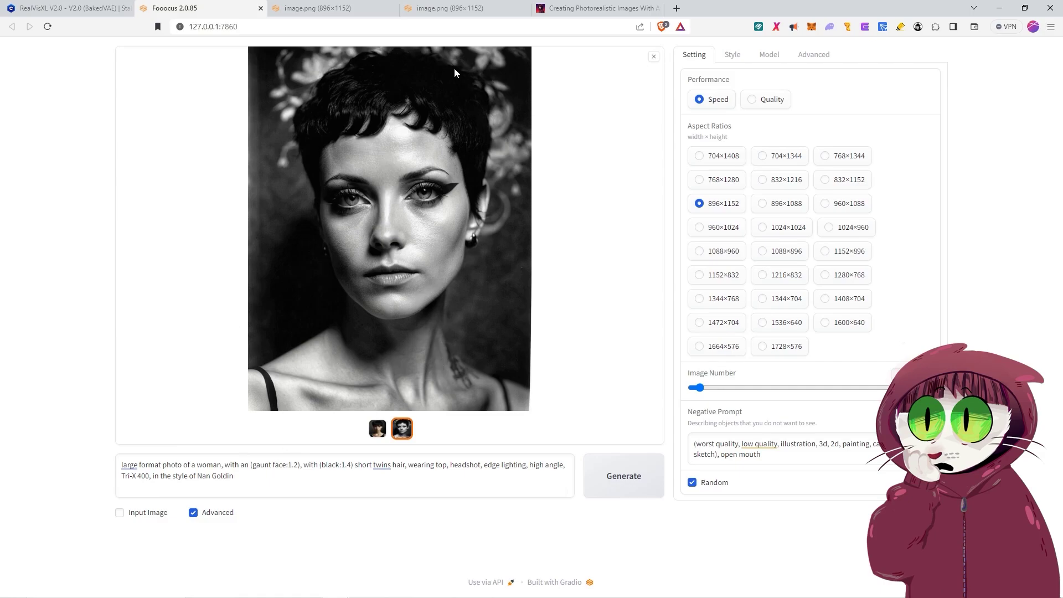
click(445, 9)
click(554, 309)
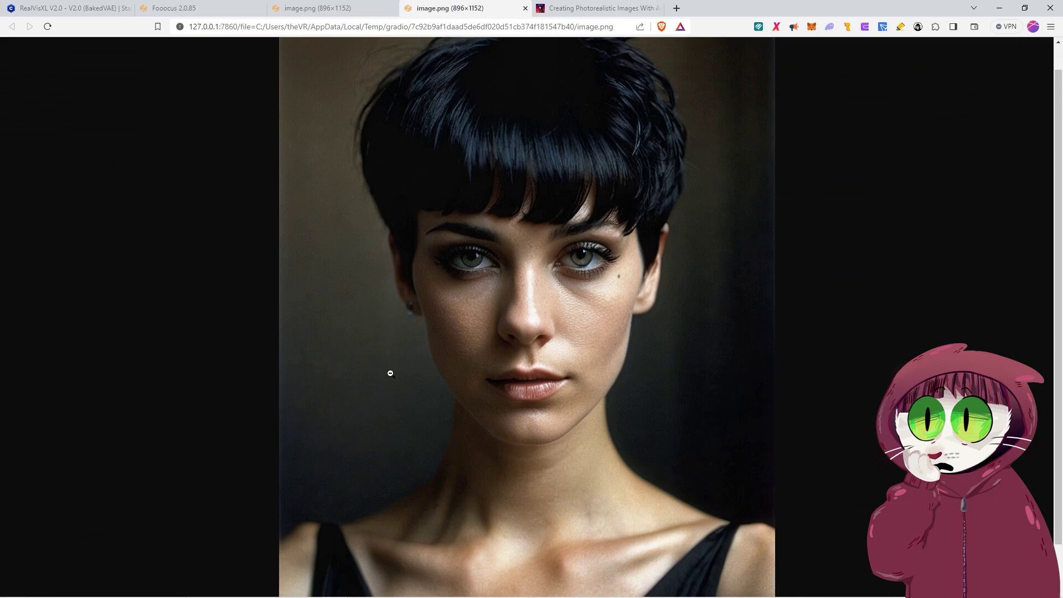
- Glance at the other opened image tab, then go back to the Fooocus page
click(330, 12)
key(ctrl+Page_Up)
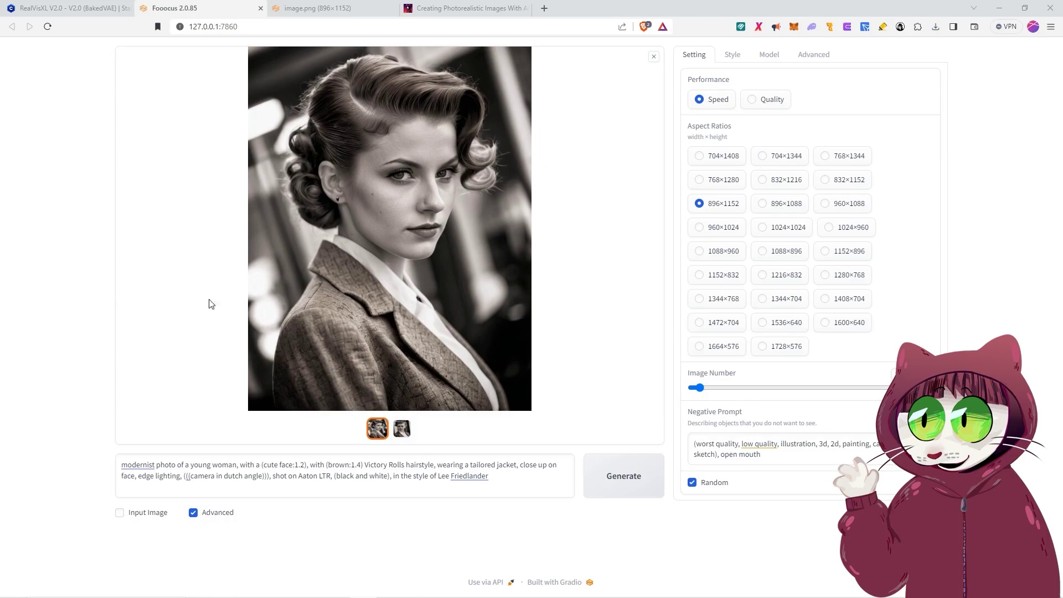
- Open the Victory Rolls portrait in a new tab, view it full-size, then return to Fooocus
right_click(375, 269)
click(438, 274)
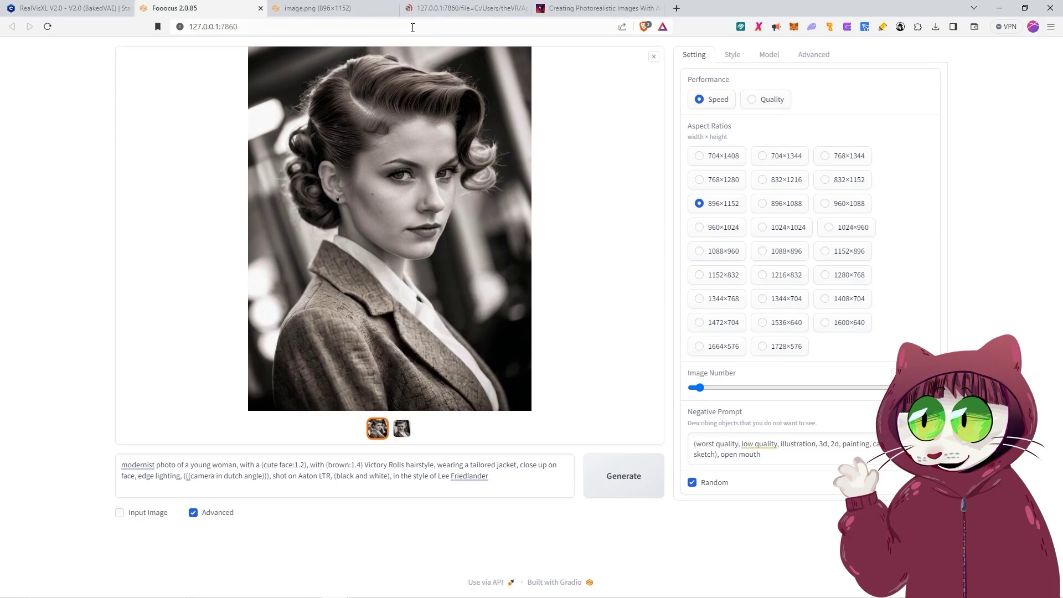
click(449, 11)
click(534, 254)
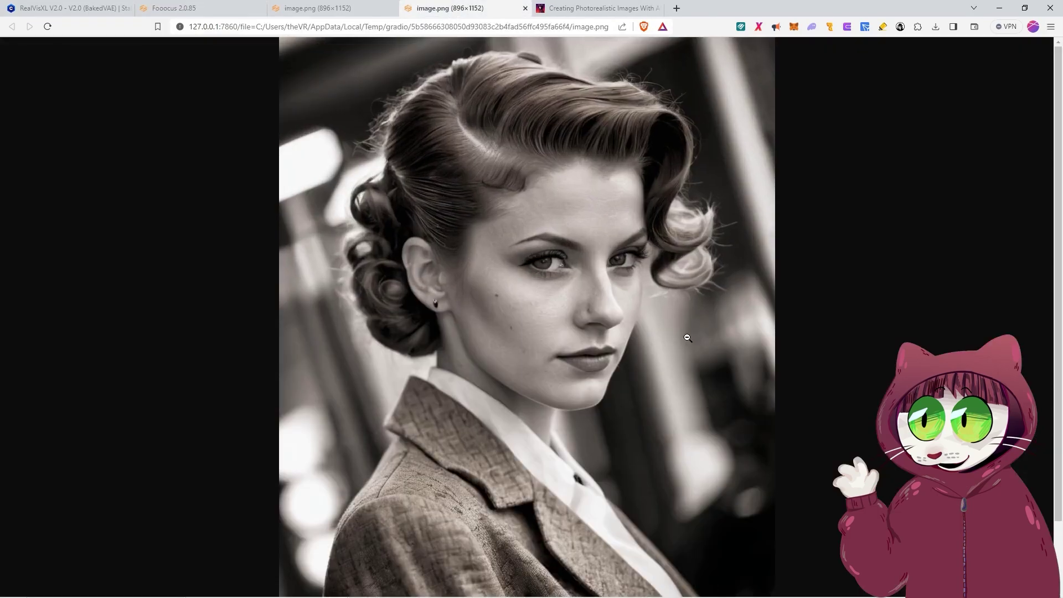
scroll(686, 334, down, 2)
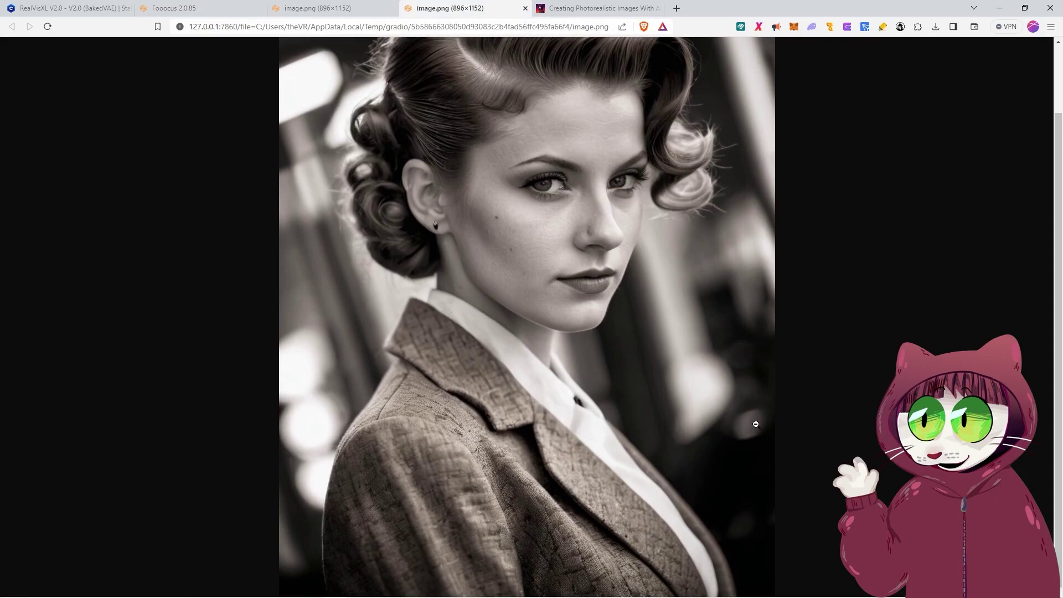
key(ctrl+2)
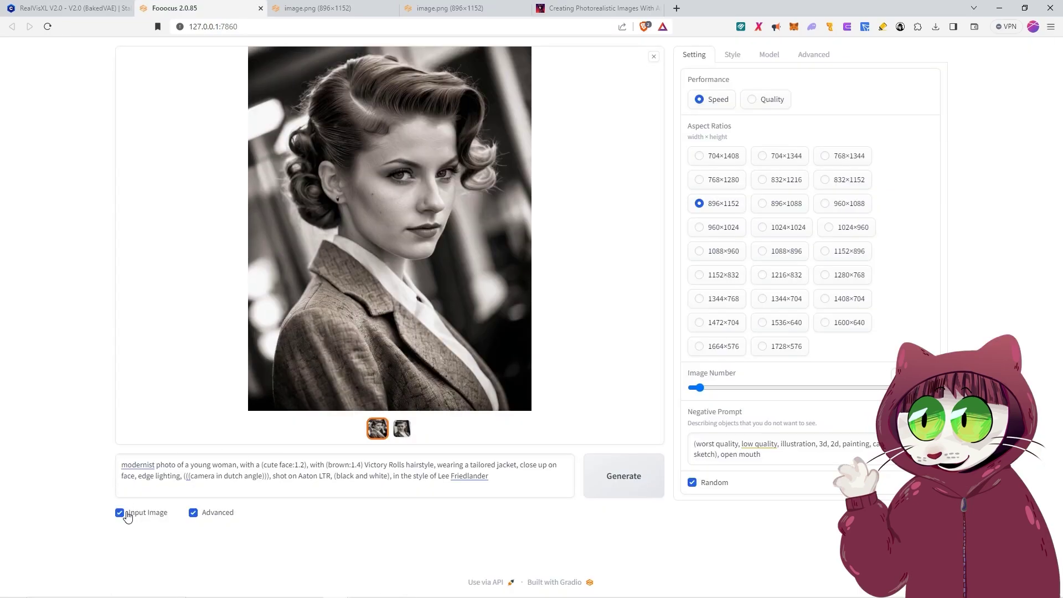
- Load the Victory Rolls portrait as image input with Upscale (2x) and generate
click(120, 512)
scroll(124, 516, down, 2)
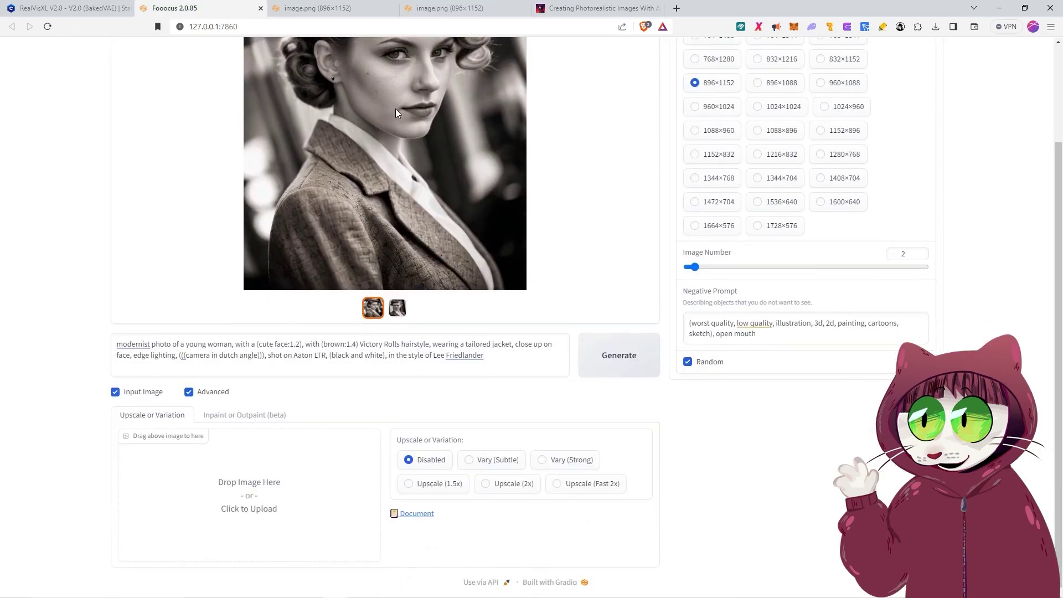
drag(394, 99, 258, 489)
click(498, 485)
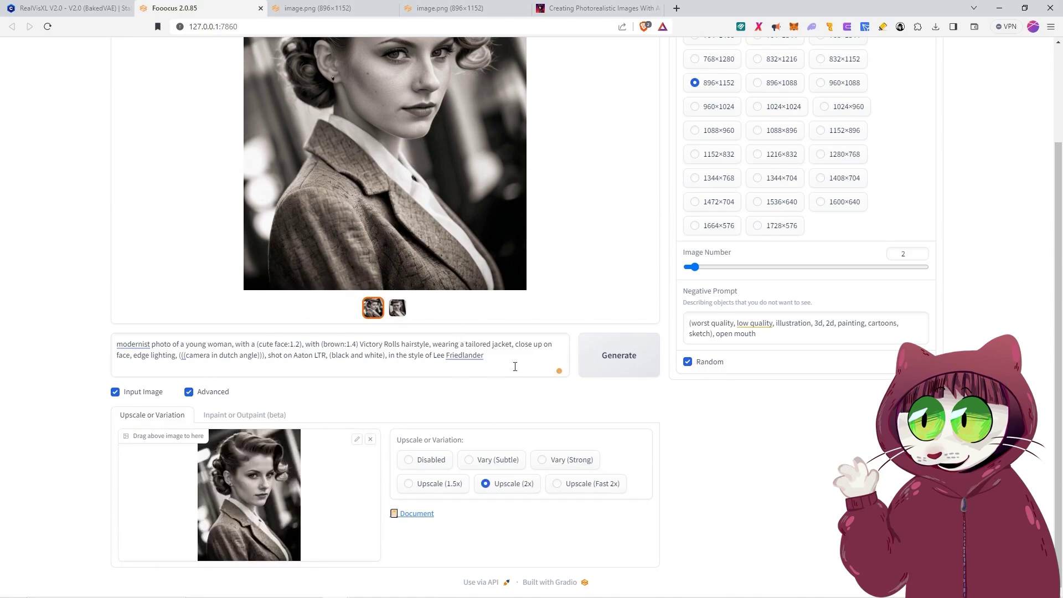
scroll(534, 313, up, 1)
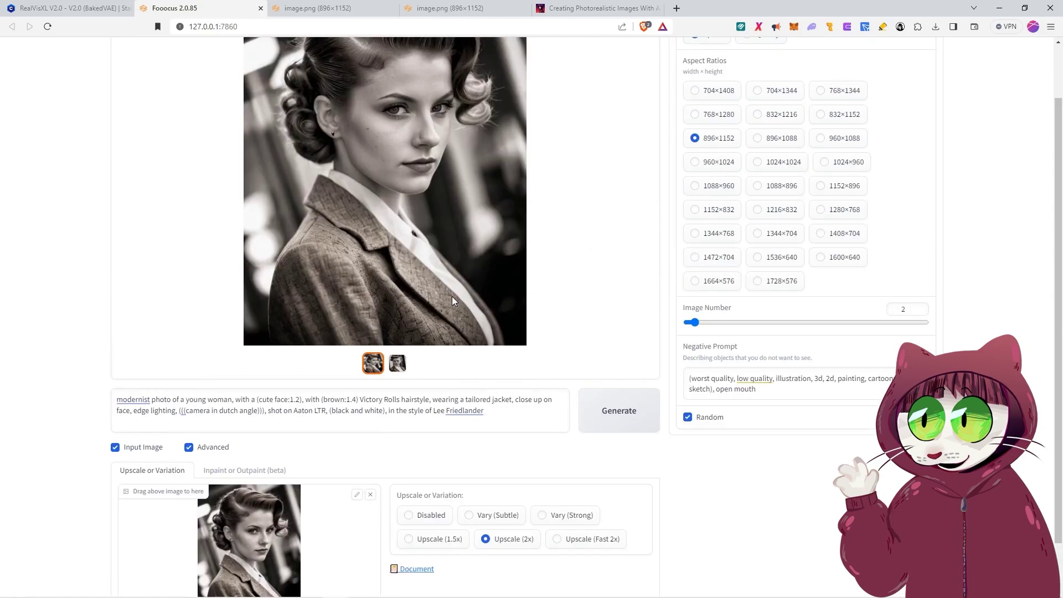
click(619, 410)
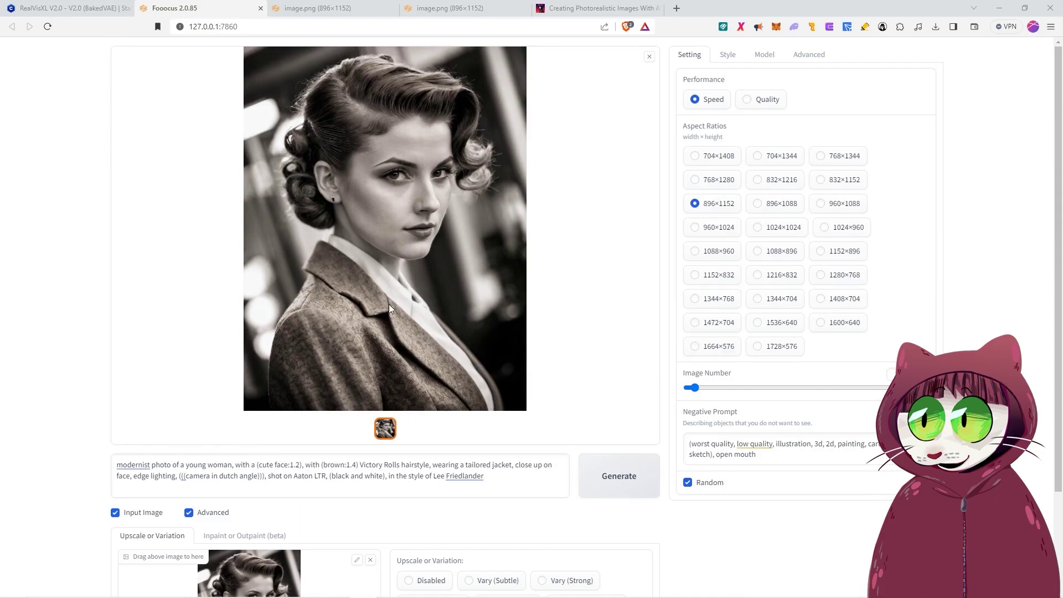
- Open the 1792×2304 upscaled portrait in a new browser tab
right_click(400, 207)
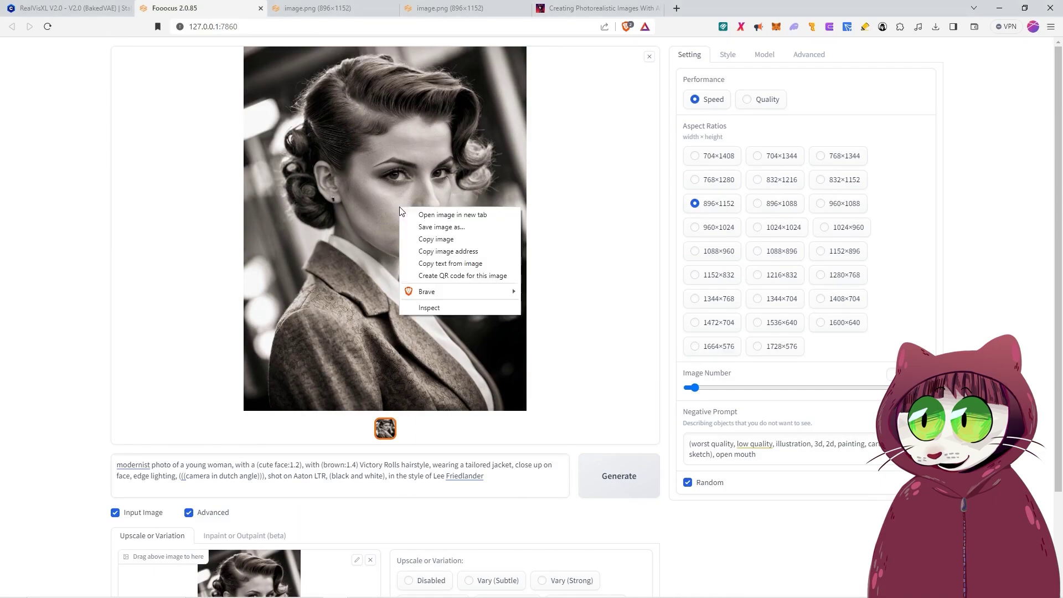
click(441, 217)
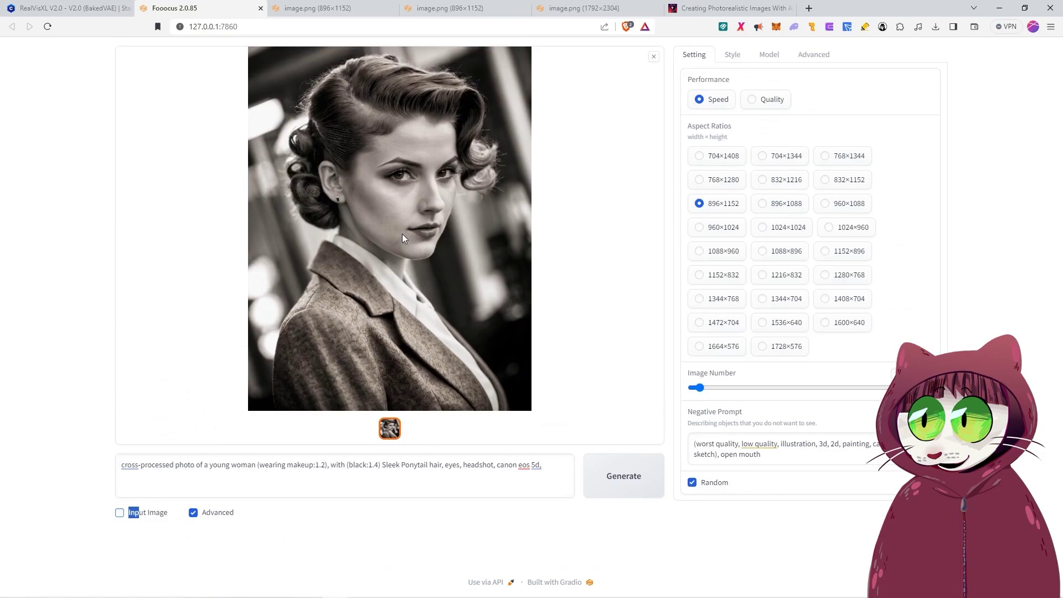
- Add 'blue' and 'wearing a sequin jumpsuit,' to the ponytail portrait prompt
click(224, 464)
click(445, 464)
text(blue)
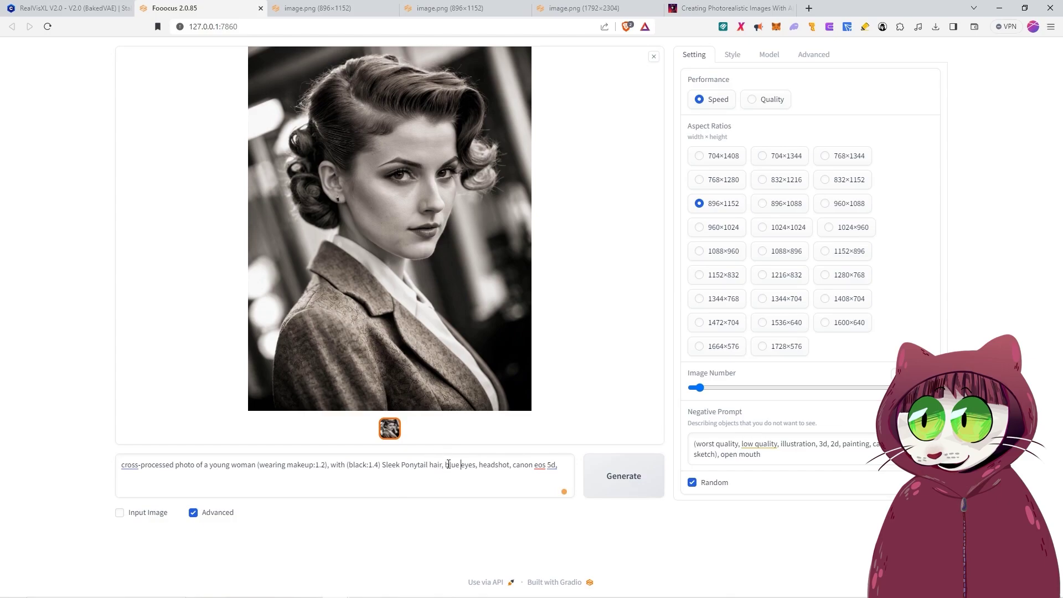
text(wearing a sequin )
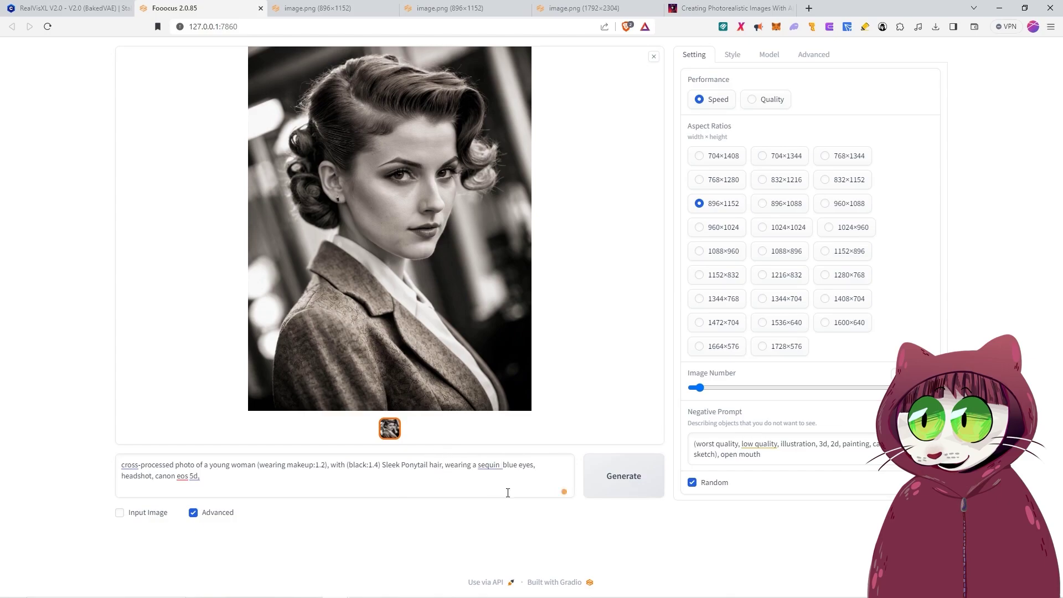
text(jumpsuit,)
- Move 'blue eyes' to follow 'hair' in the prompt and generate two new portraits
key(ctrl+shift+Right)
key(ctrl+shift+Right)
key(ctrl+shift+Right)
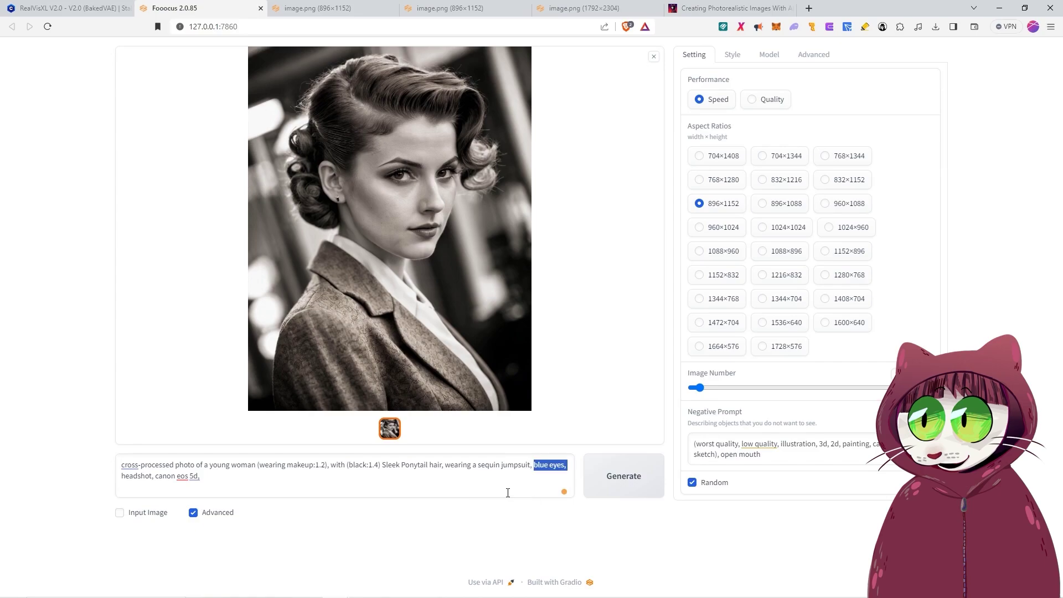
key(BackSpace)
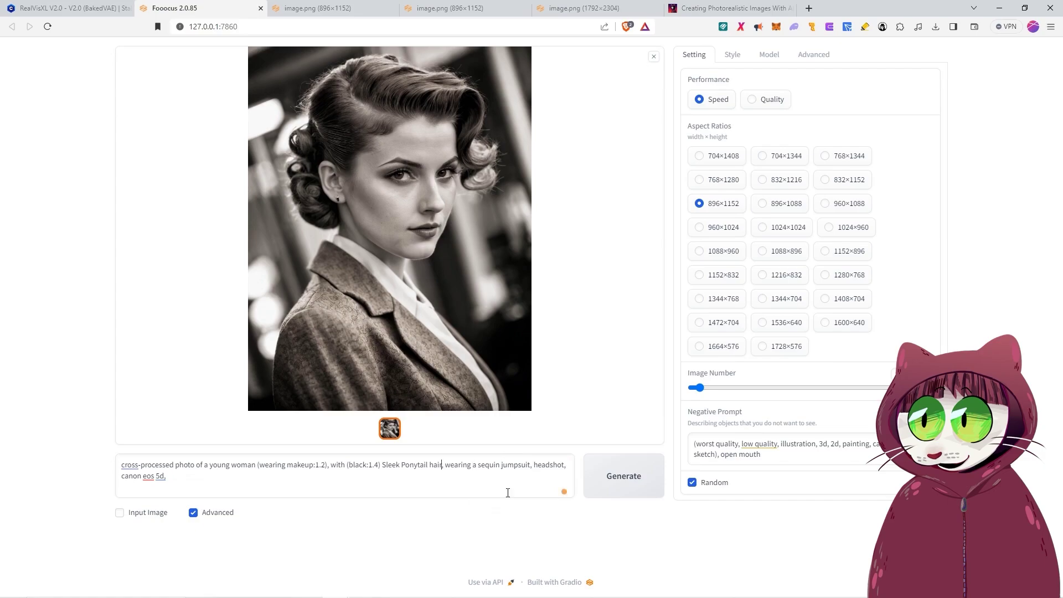
text(, blue eyes,)
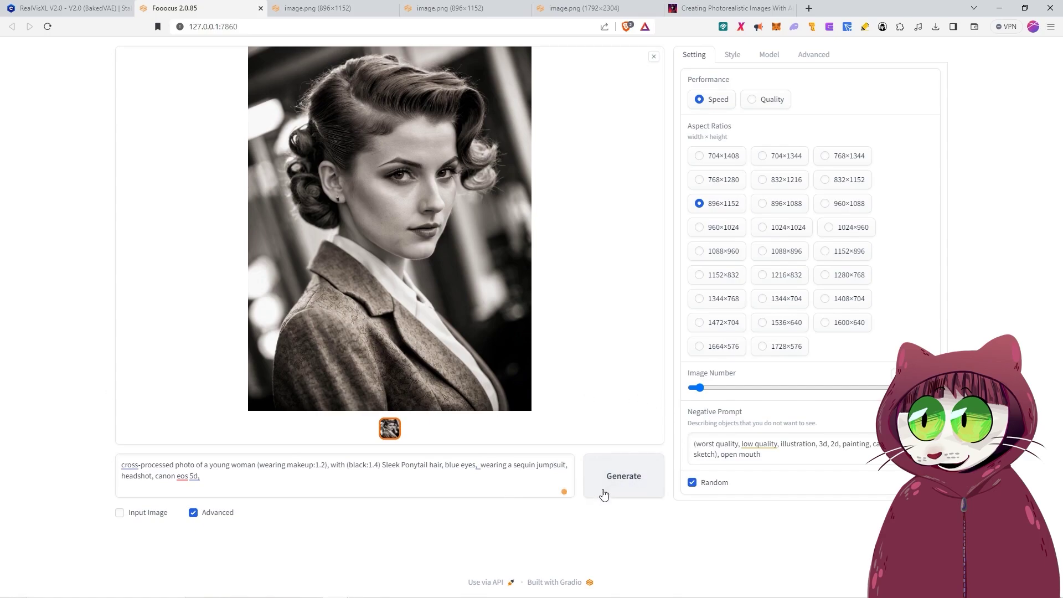
click(623, 476)
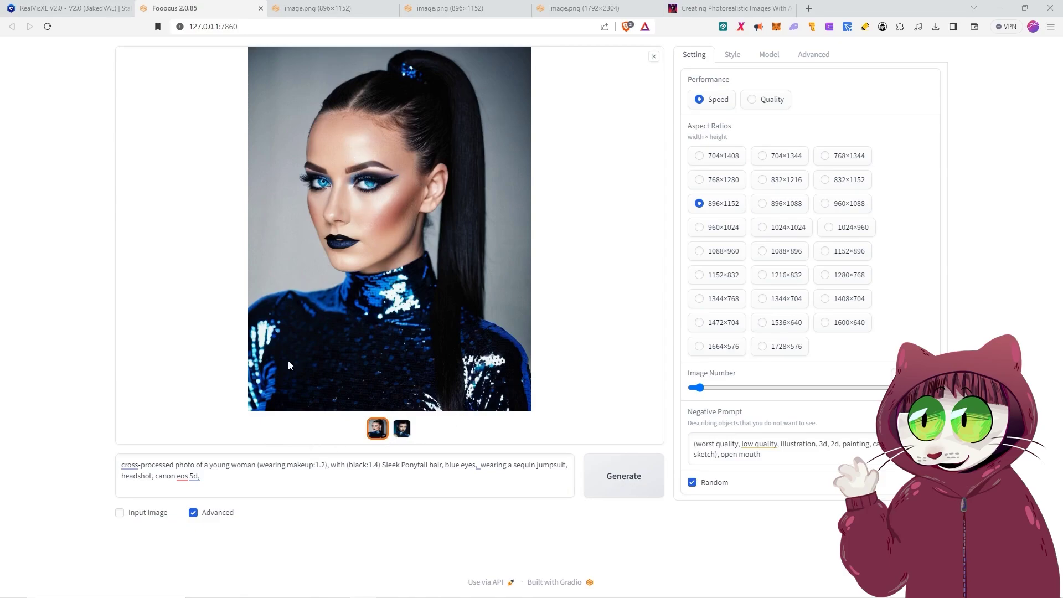
- Enable Input Image and load the blue-eyed sequin portrait into the Inpaint or Outpaint canvas
click(126, 512)
scroll(222, 509, down, 2)
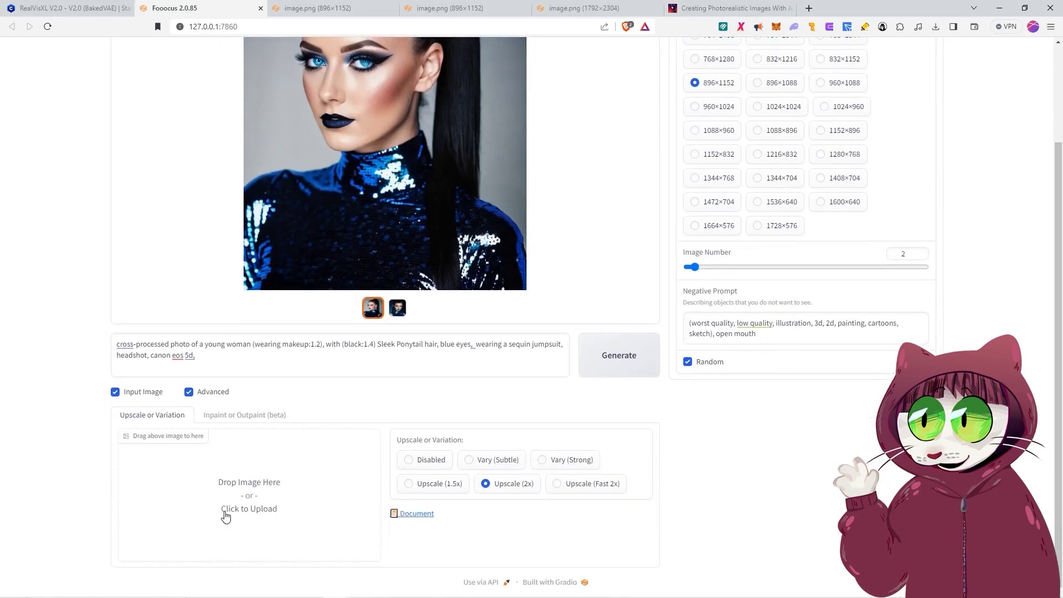
click(244, 414)
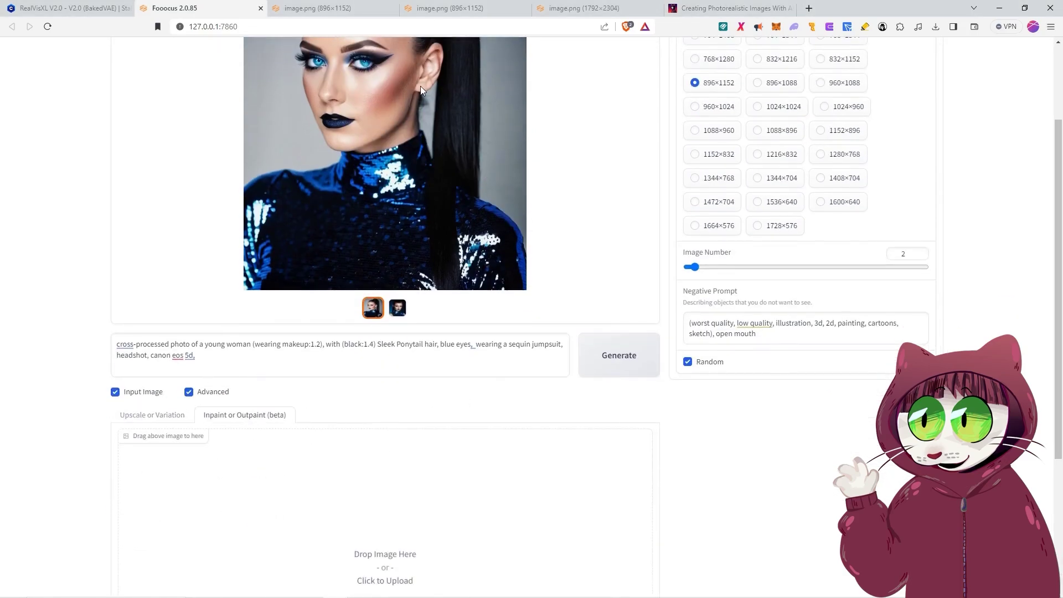
mouse_move(407, 111)
mouse_down()
mouse_move(267, 525)
mouse_move(315, 503)
mouse_up()
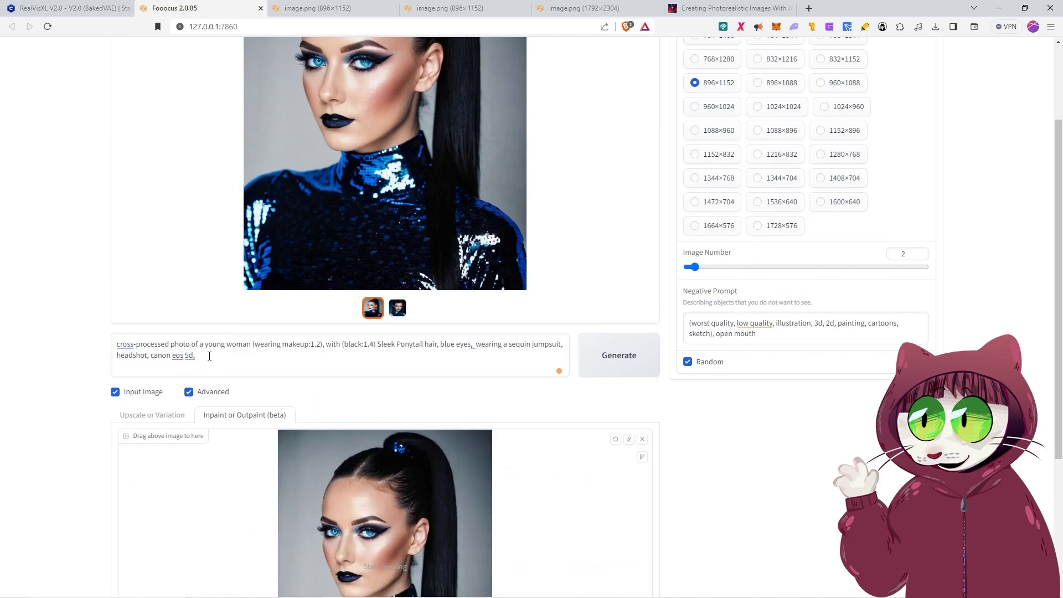
scroll(348, 335, down, 4)
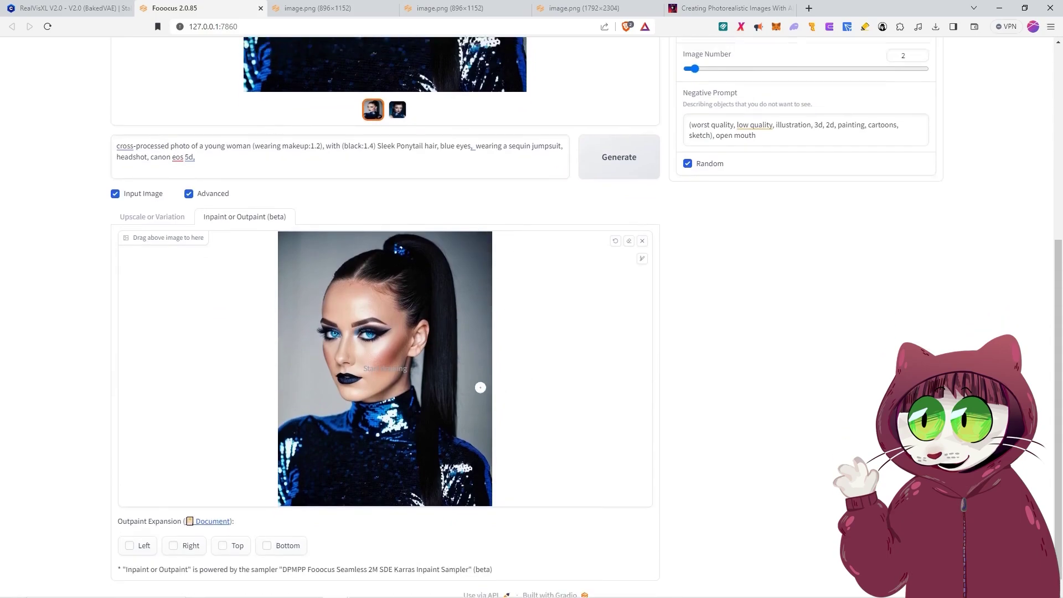
scroll(480, 387, up, 6)
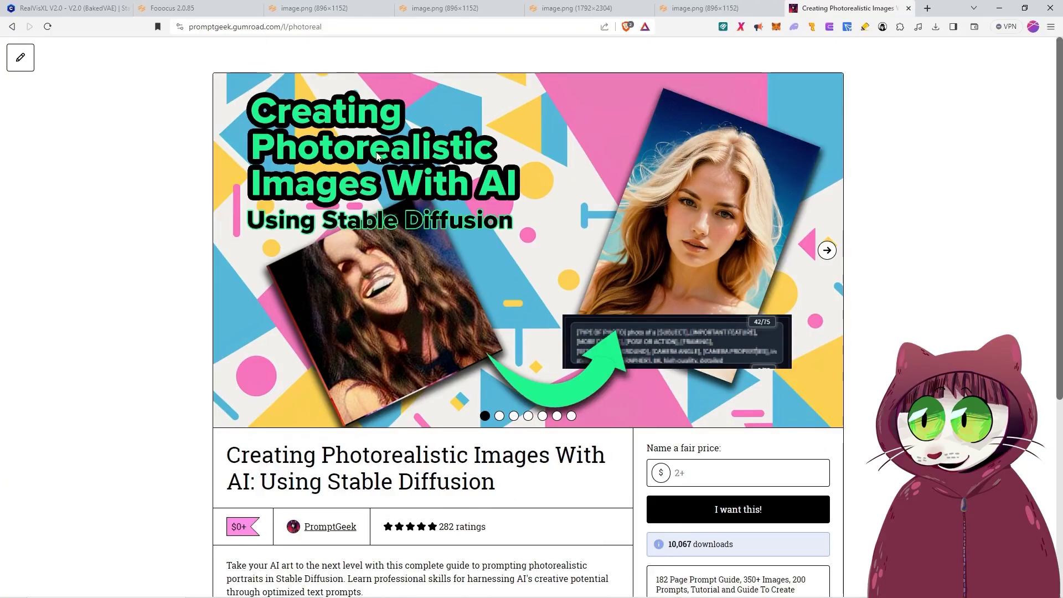
- Go back to the Fooocus 2.0.85 tab and preview the second sequin ponytail portrait
click(194, 7)
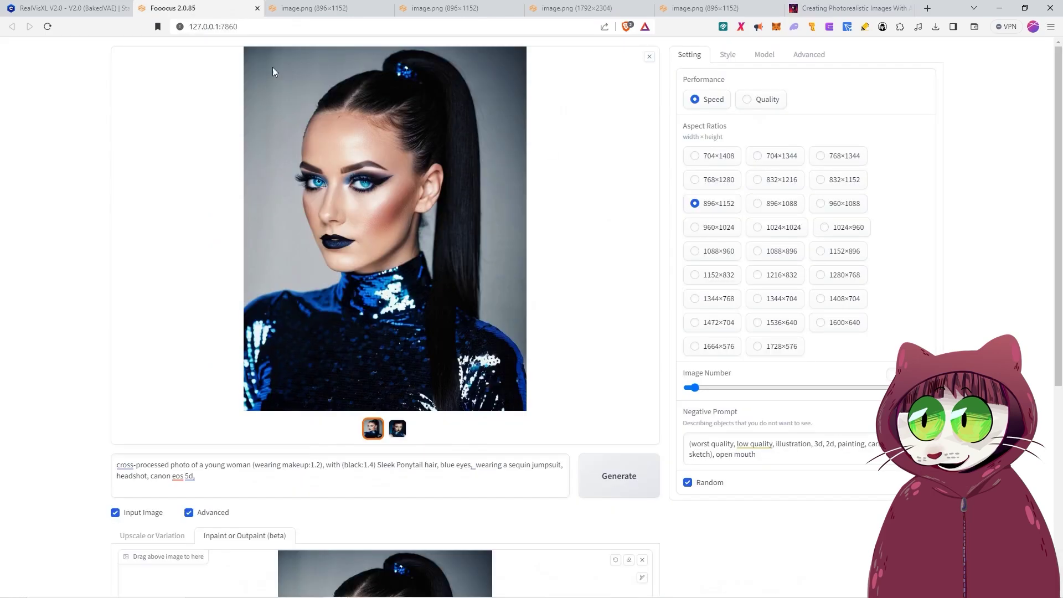
click(398, 433)
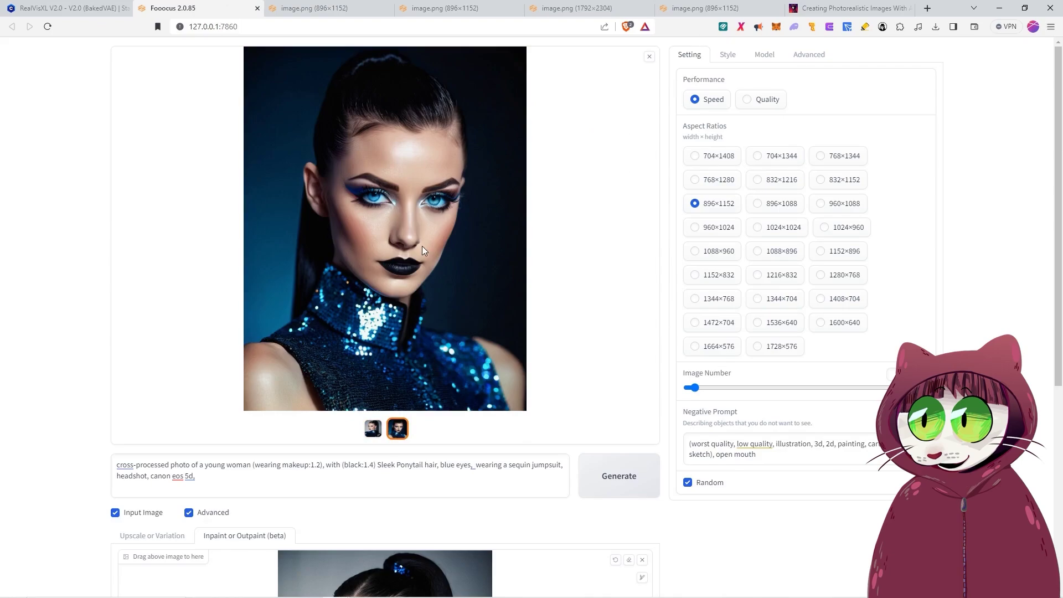